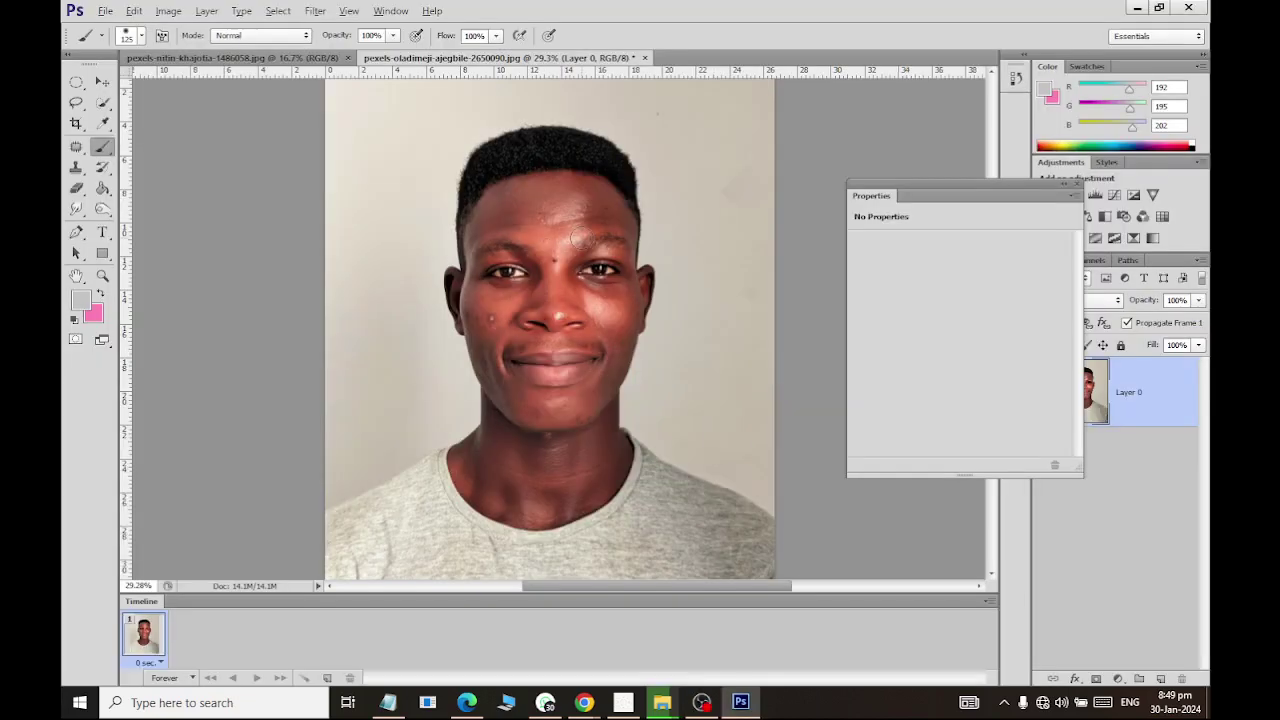
Drag the empty Properties panel off the Layers panel and close it from its flyout menu.
scroll(605, 232, up, 1)
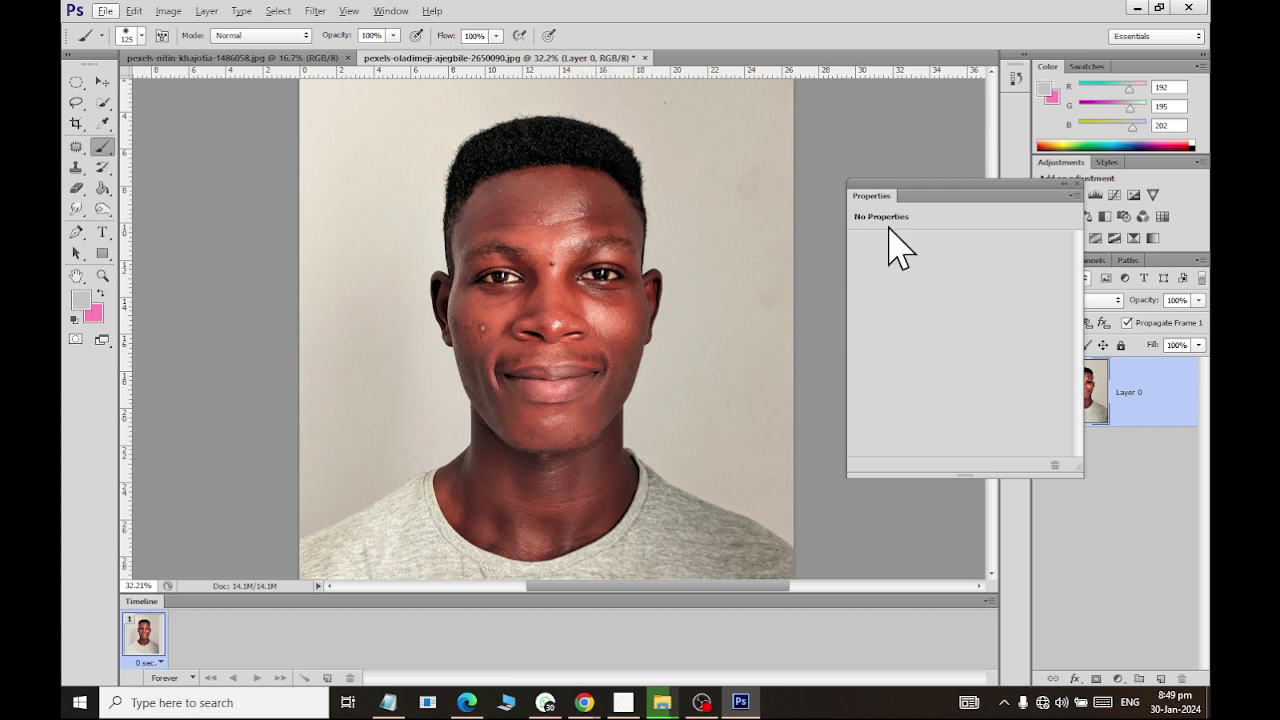
mouse_move(963, 186)
mouse_down()
mouse_move(838, 460)
mouse_move(837, 600)
mouse_up()
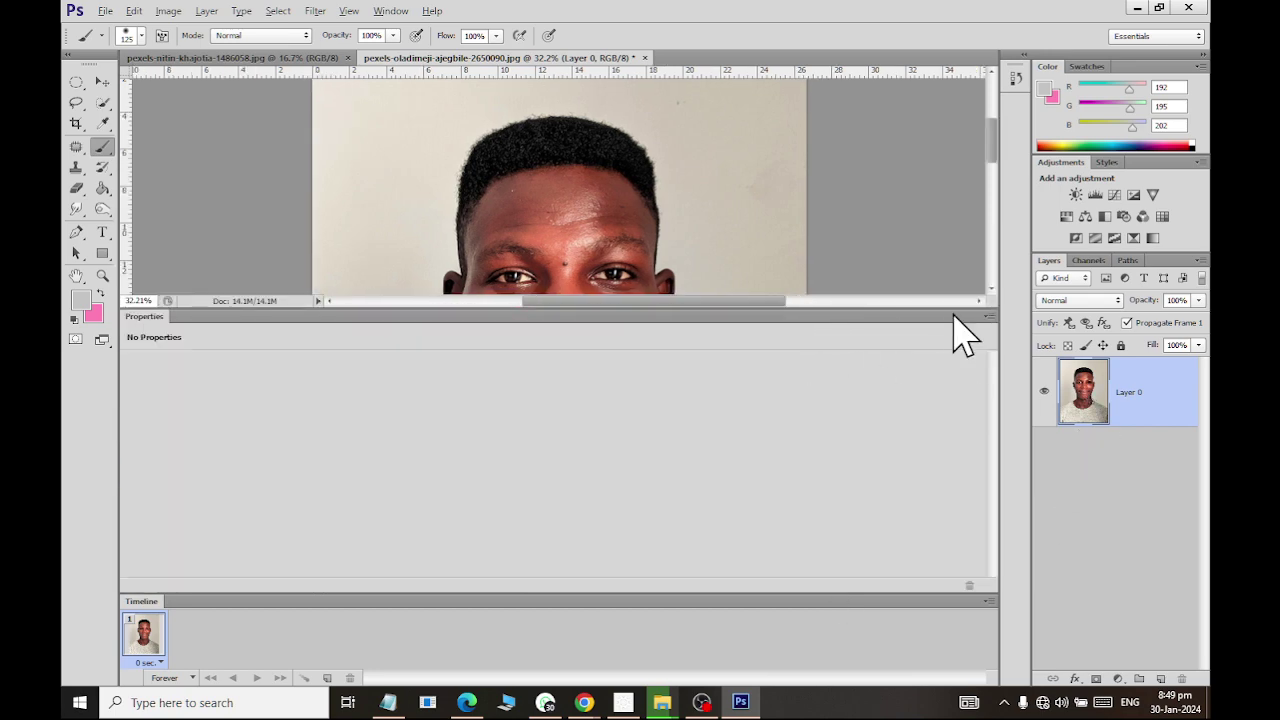
click(988, 316)
click(1012, 341)
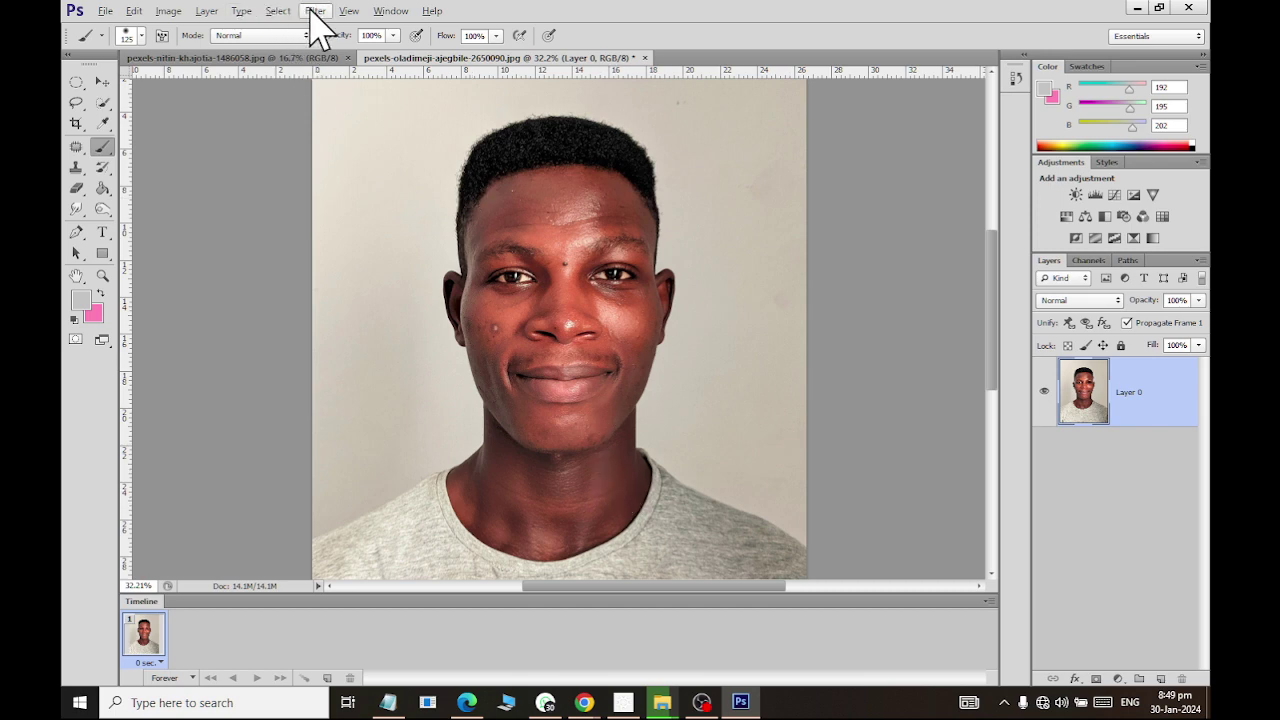
Select the portrait's face and neck skin with Color Range set to Skin Tones.
click(278, 11)
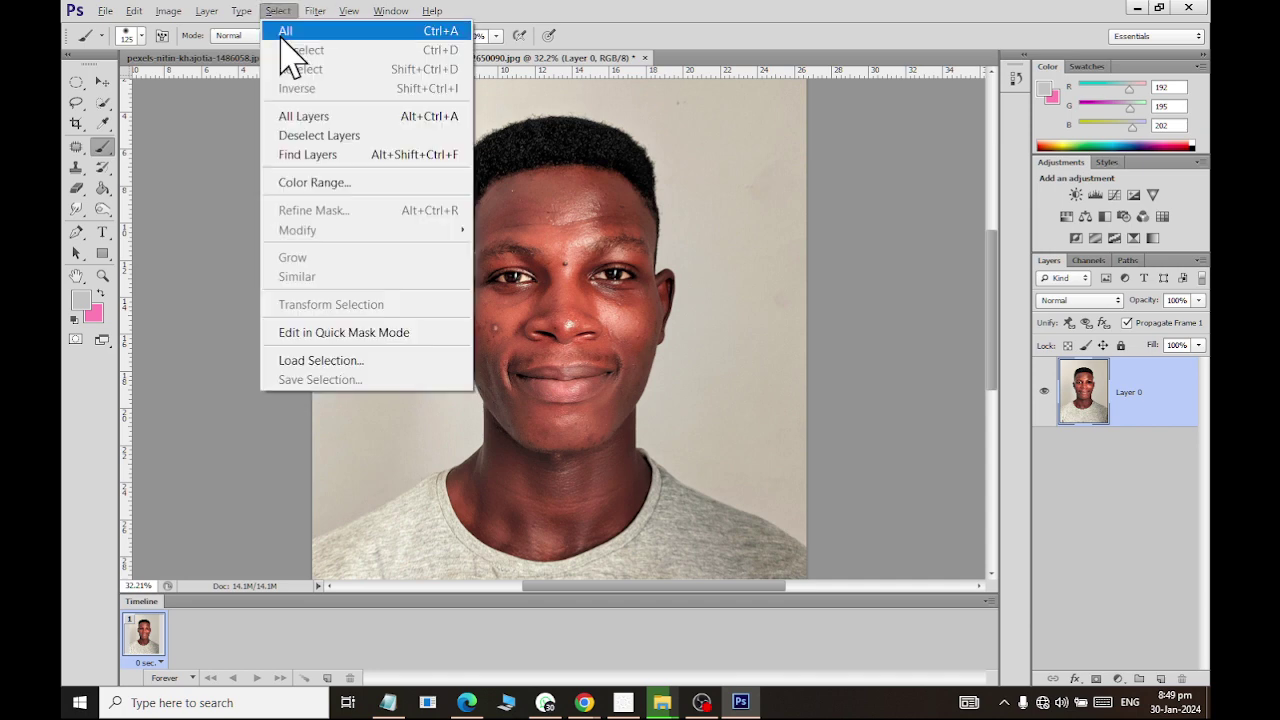
click(316, 185)
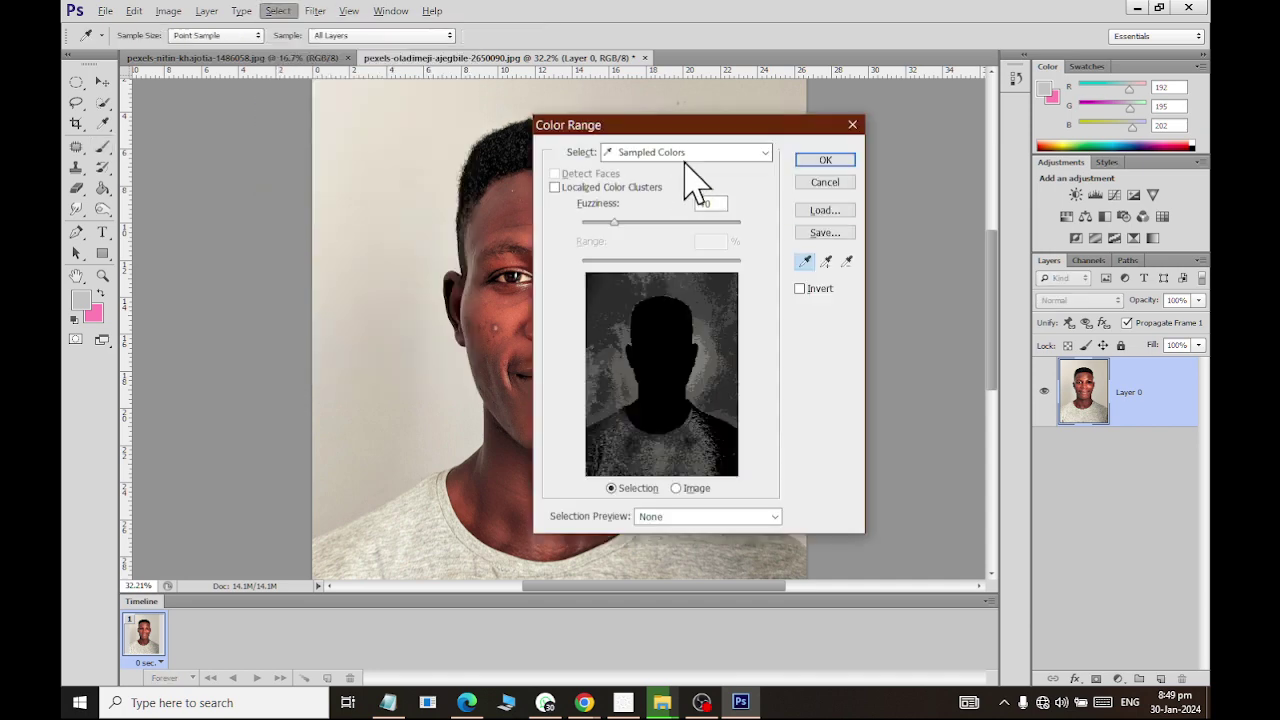
click(684, 153)
click(700, 368)
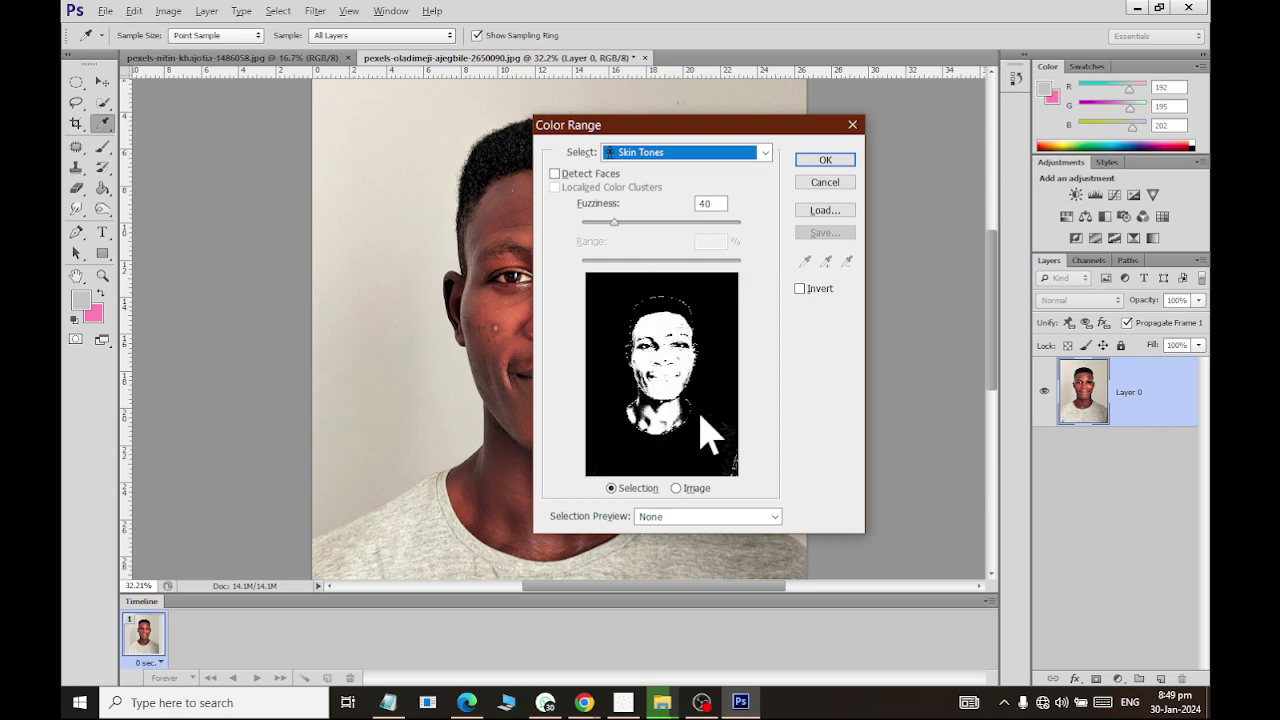
click(838, 162)
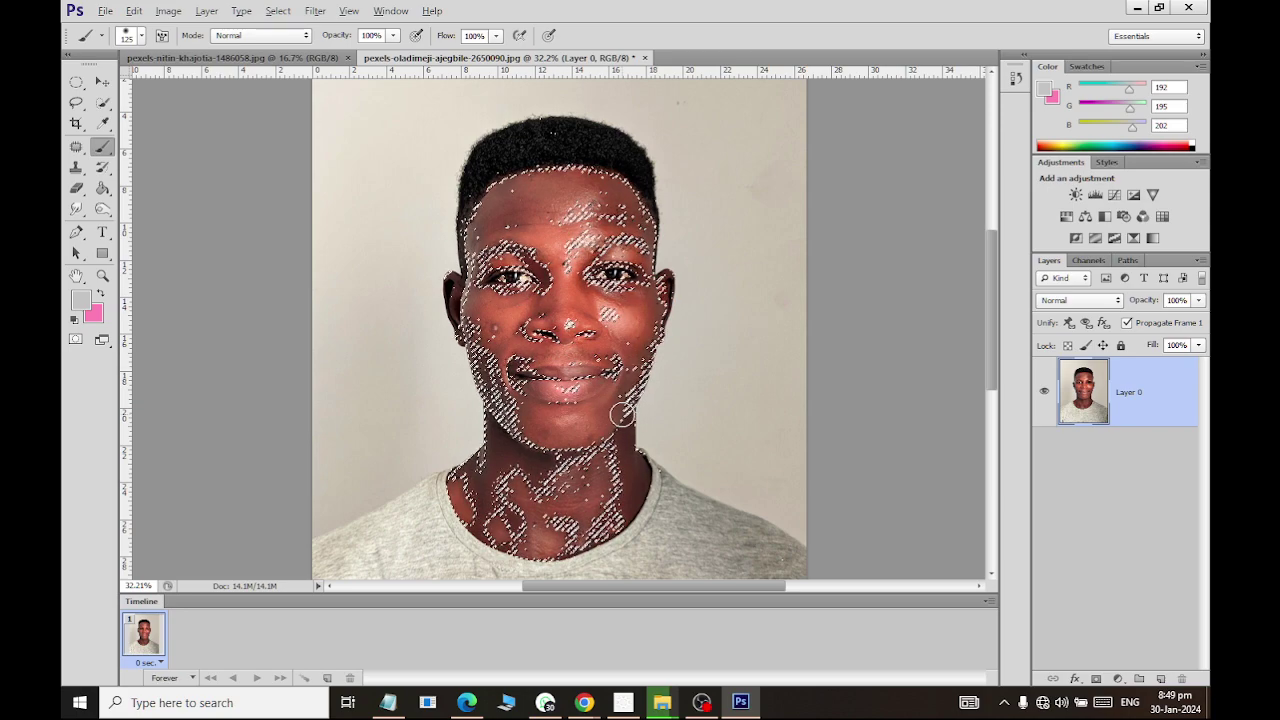
With the Lasso tool, add missed neck and cheek patches to the skin selection.
scroll(610, 397, up, 3)
scroll(610, 397, up, 3)
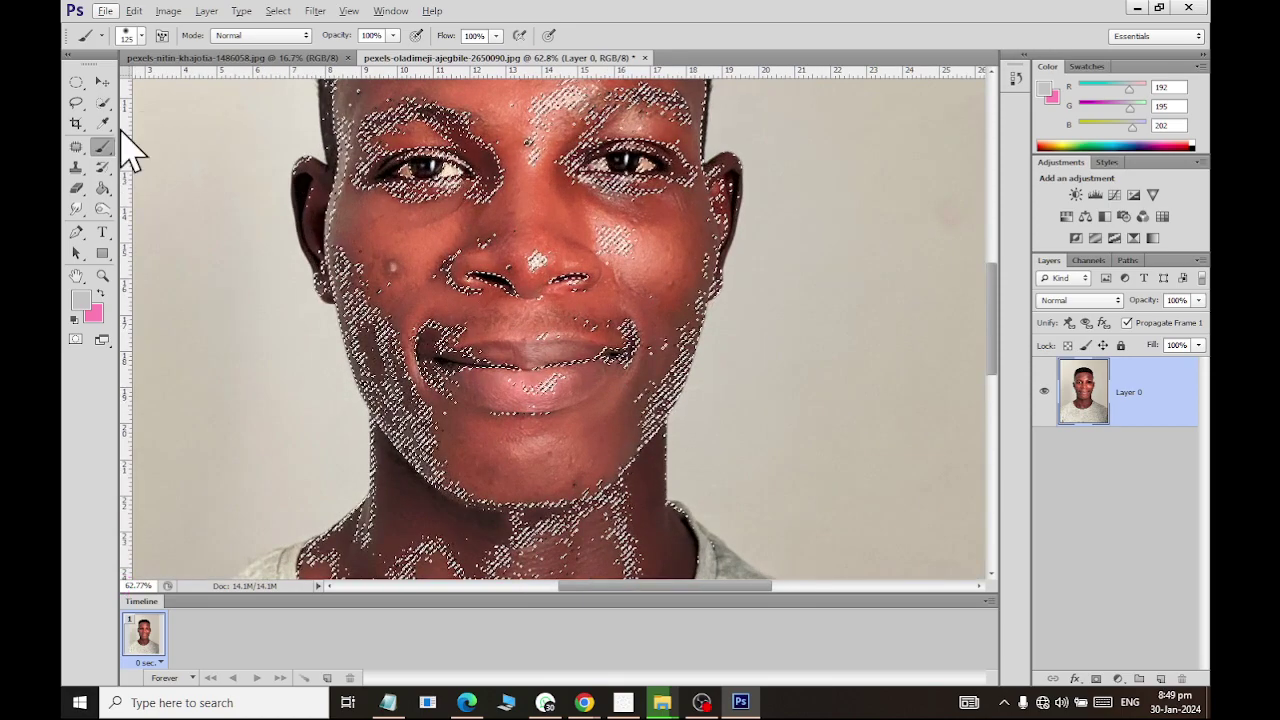
click(76, 103)
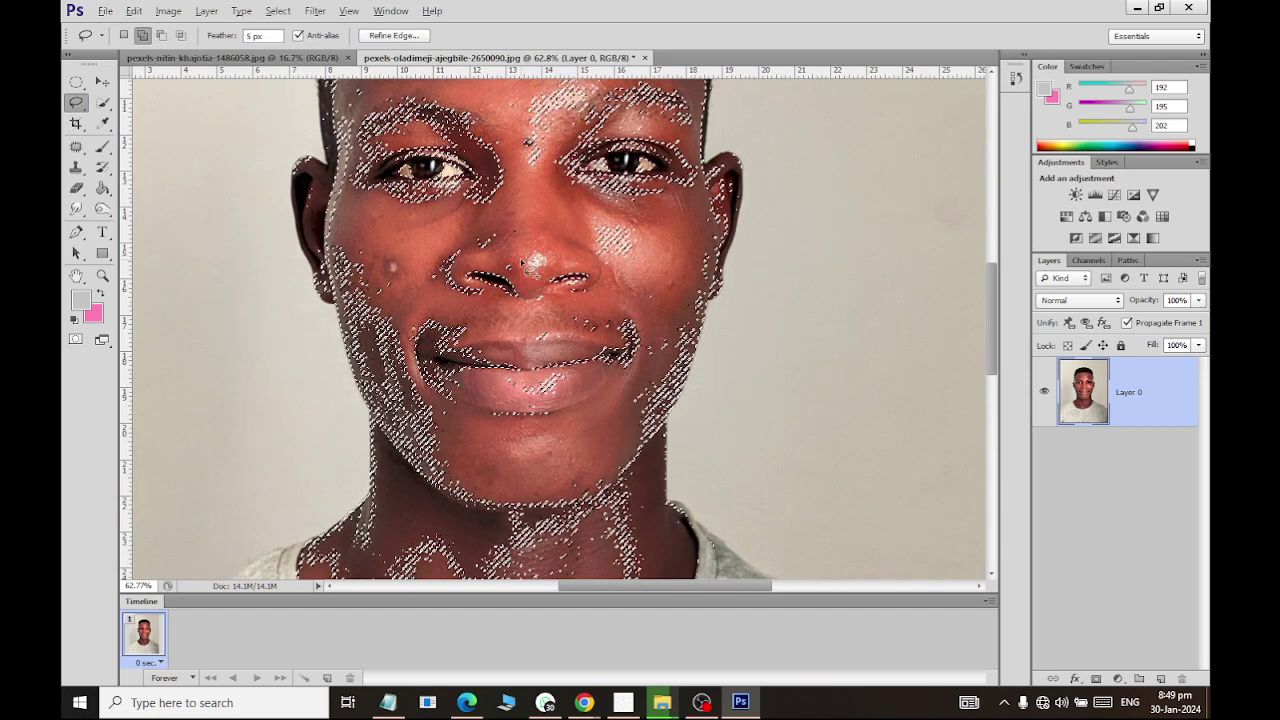
scroll(513, 300, down, 3)
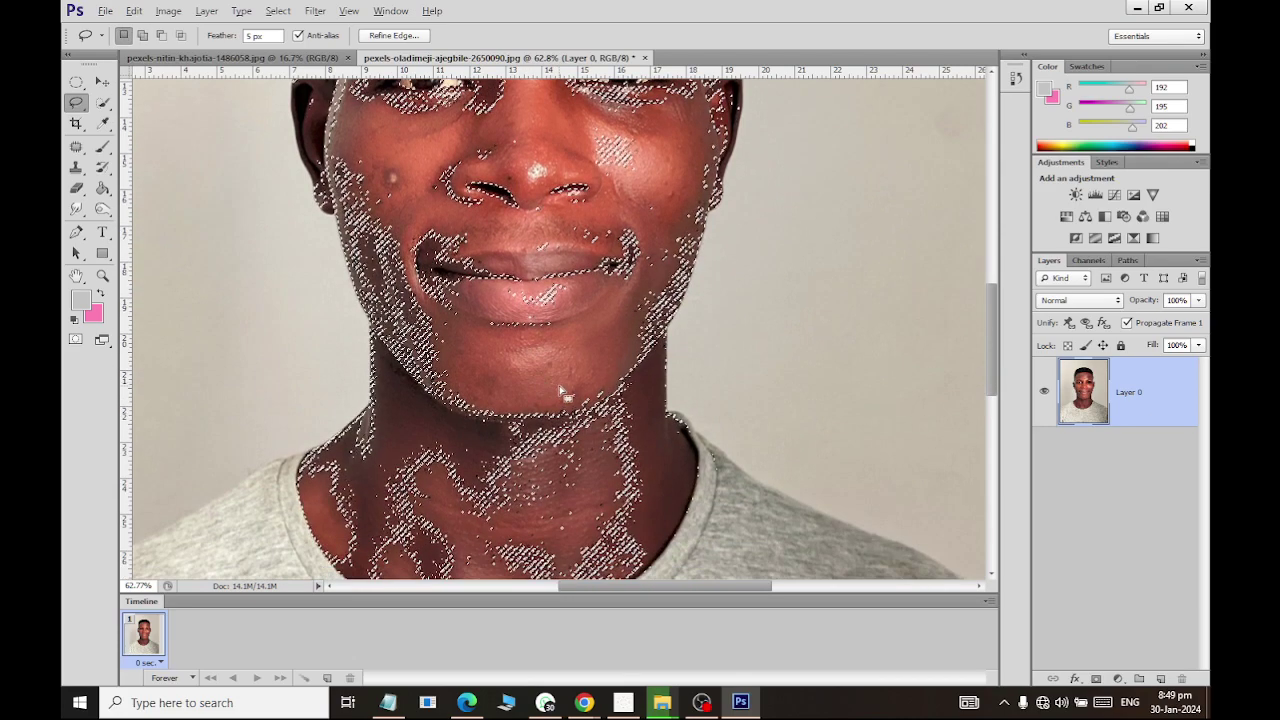
mouse_move(575, 378)
mouse_down()
mouse_move(648, 546)
mouse_move(435, 425)
mouse_up()
scroll(447, 420, left, 2)
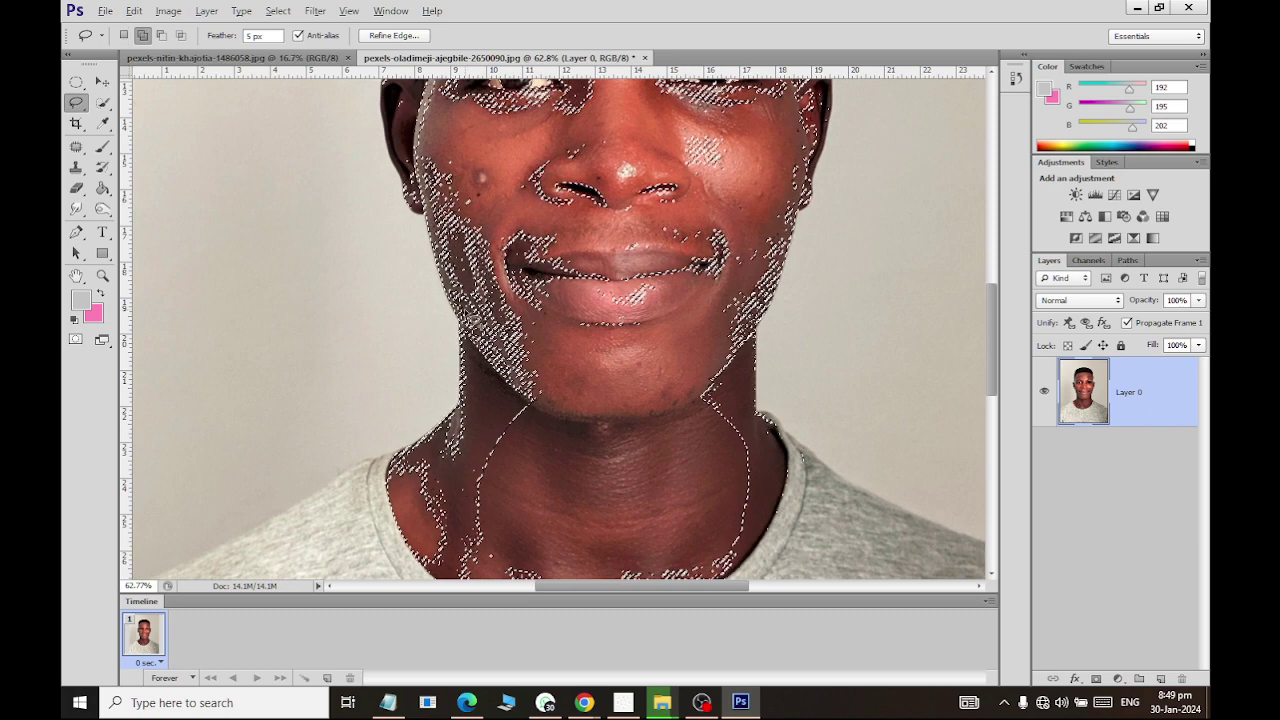
drag(513, 494, 522, 332)
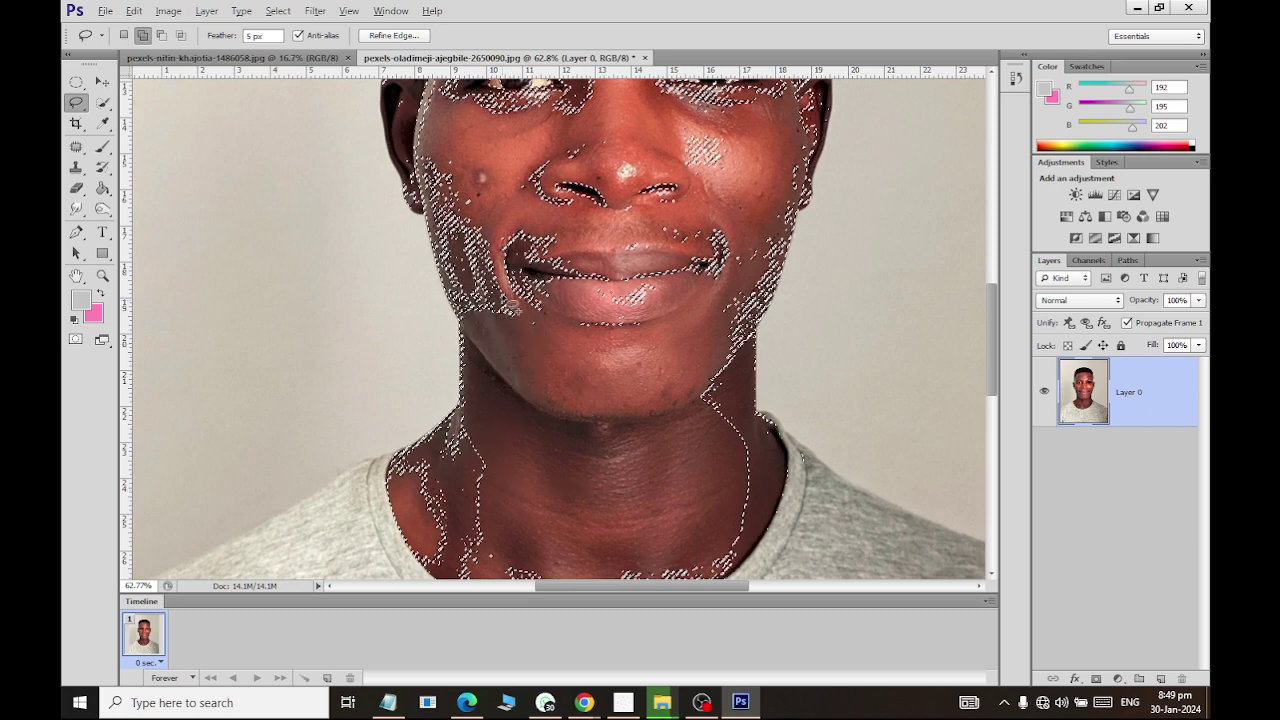
drag(475, 185, 520, 310)
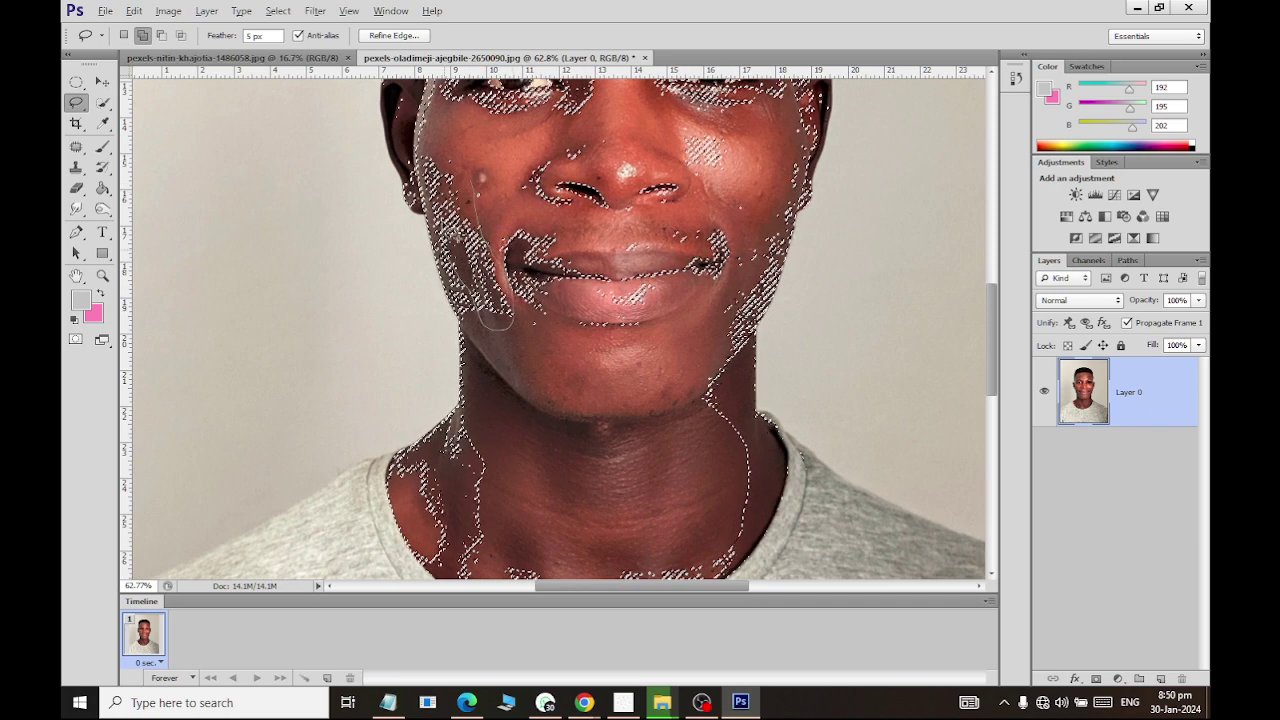
drag(477, 185, 468, 303)
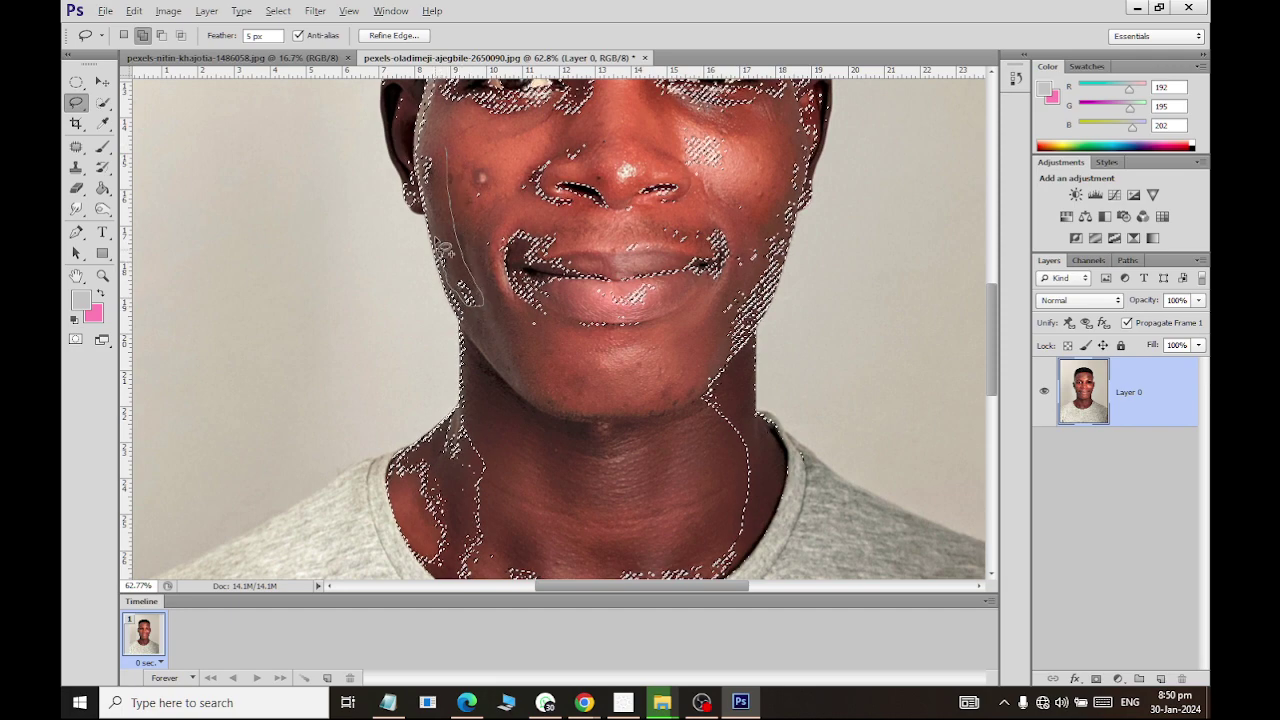
Add another cheek patch, the ear edge, the forehead and the area between the eyes.
drag(448, 152, 404, 138)
scroll(404, 140, up, 3)
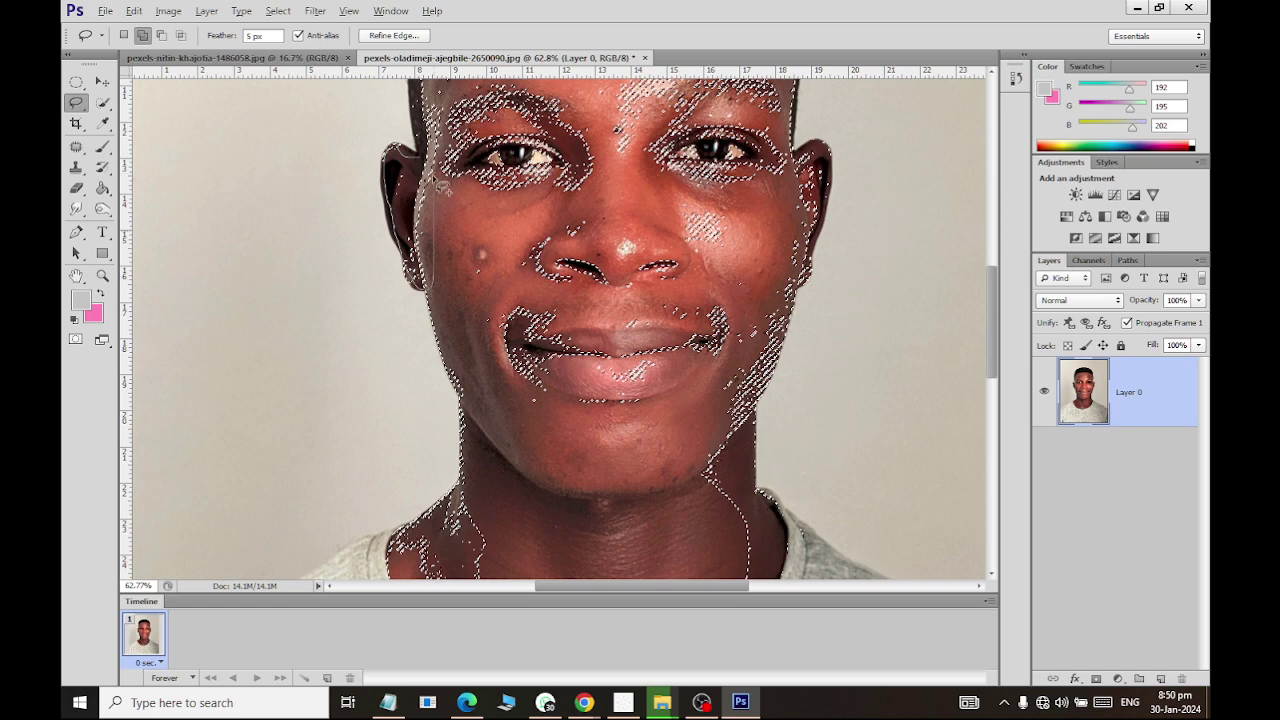
drag(437, 185, 392, 195)
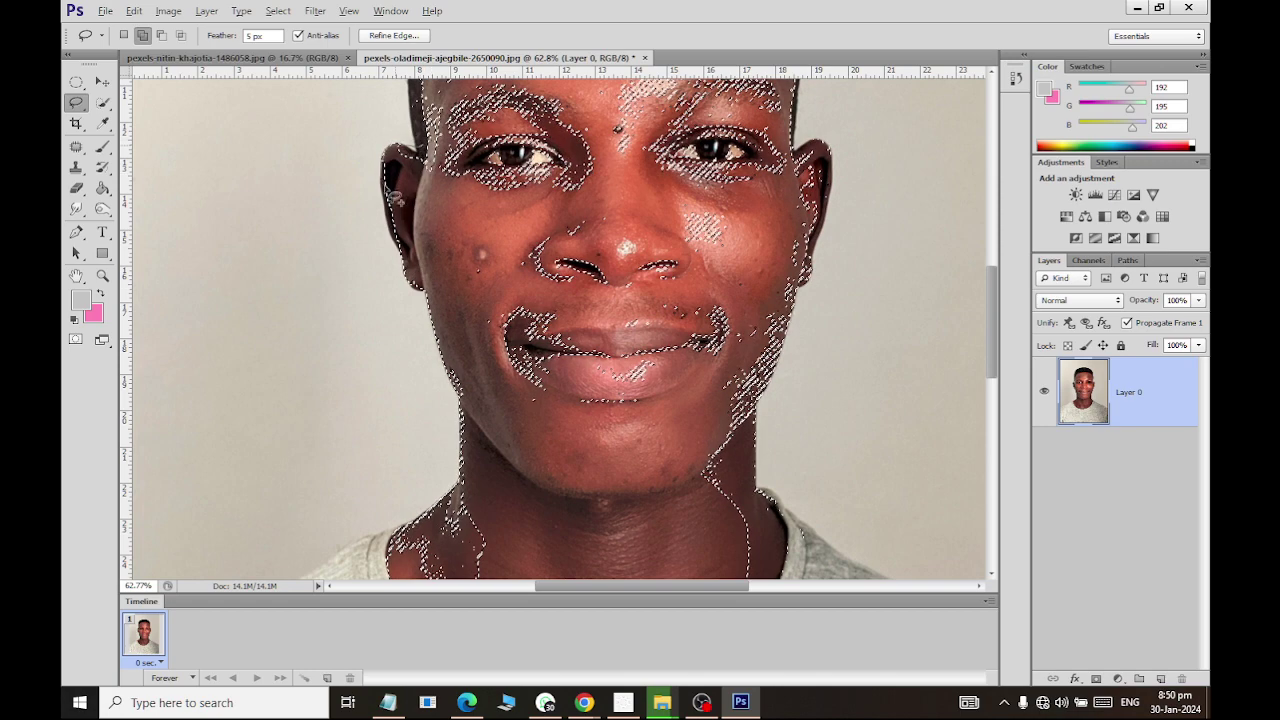
scroll(536, 216, up, 5)
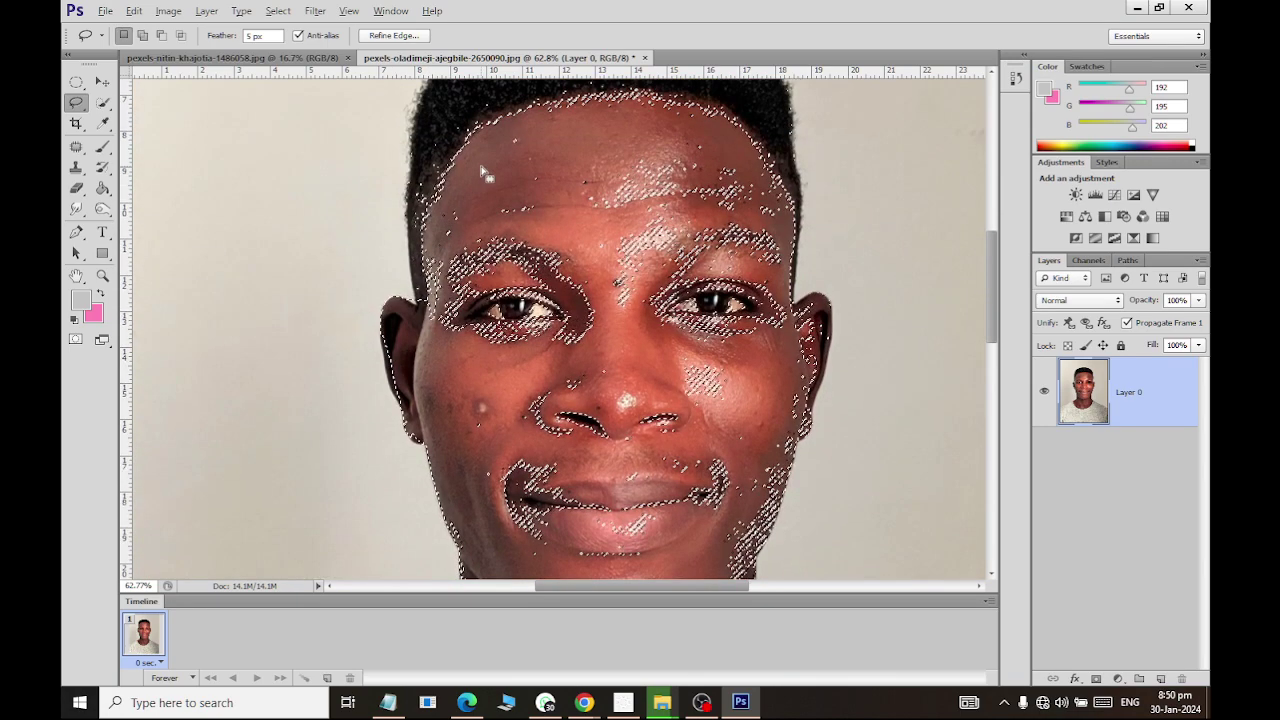
mouse_move(536, 216)
mouse_down()
mouse_move(527, 288)
mouse_move(775, 315)
mouse_up()
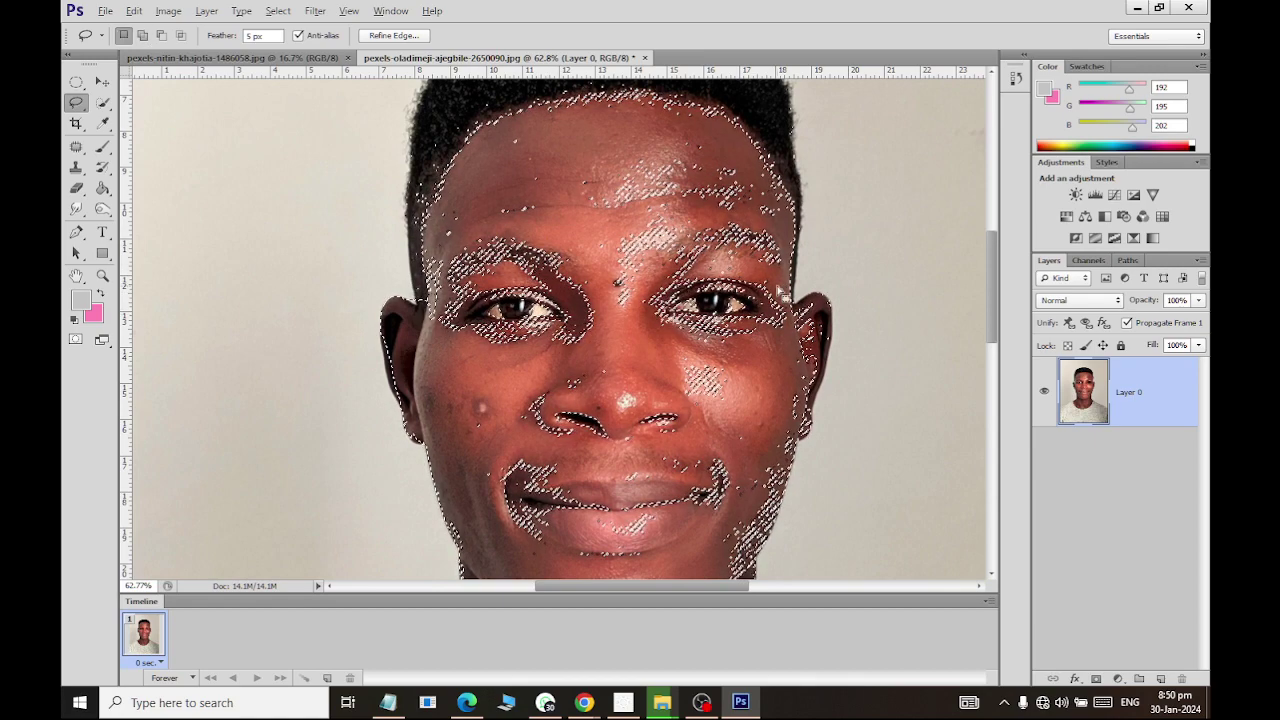
key(shift)
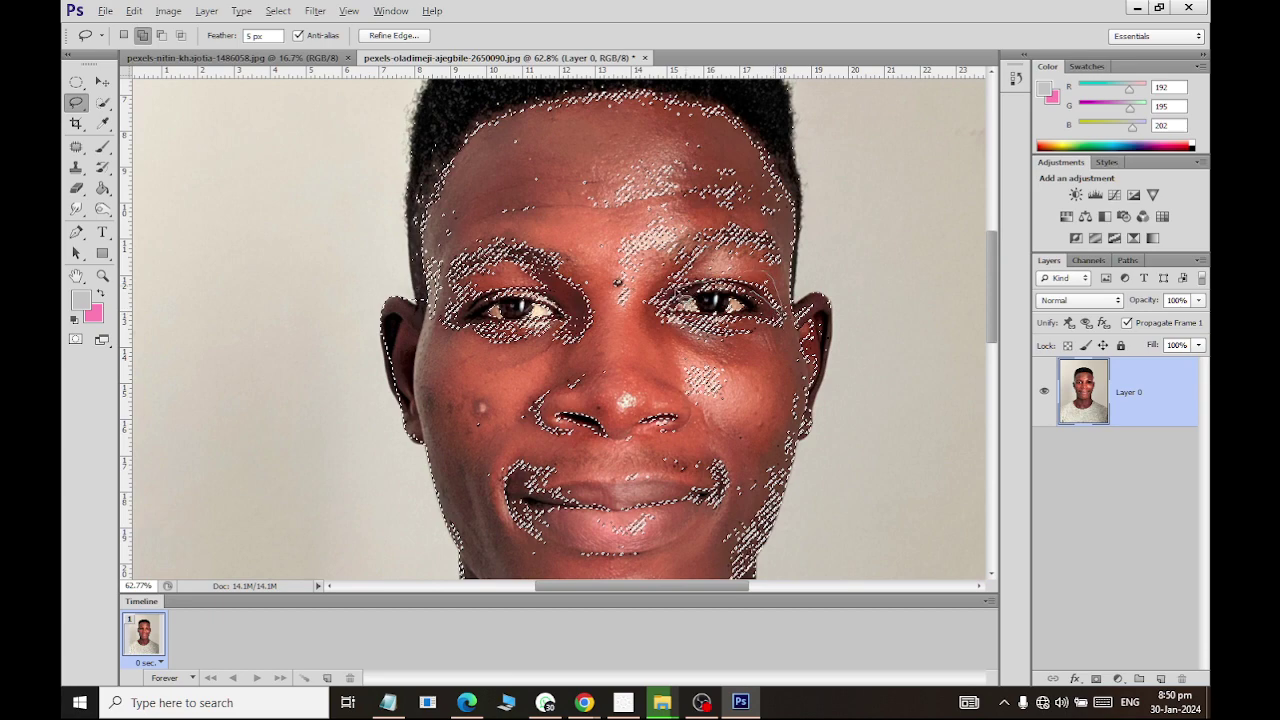
drag(775, 318, 775, 335)
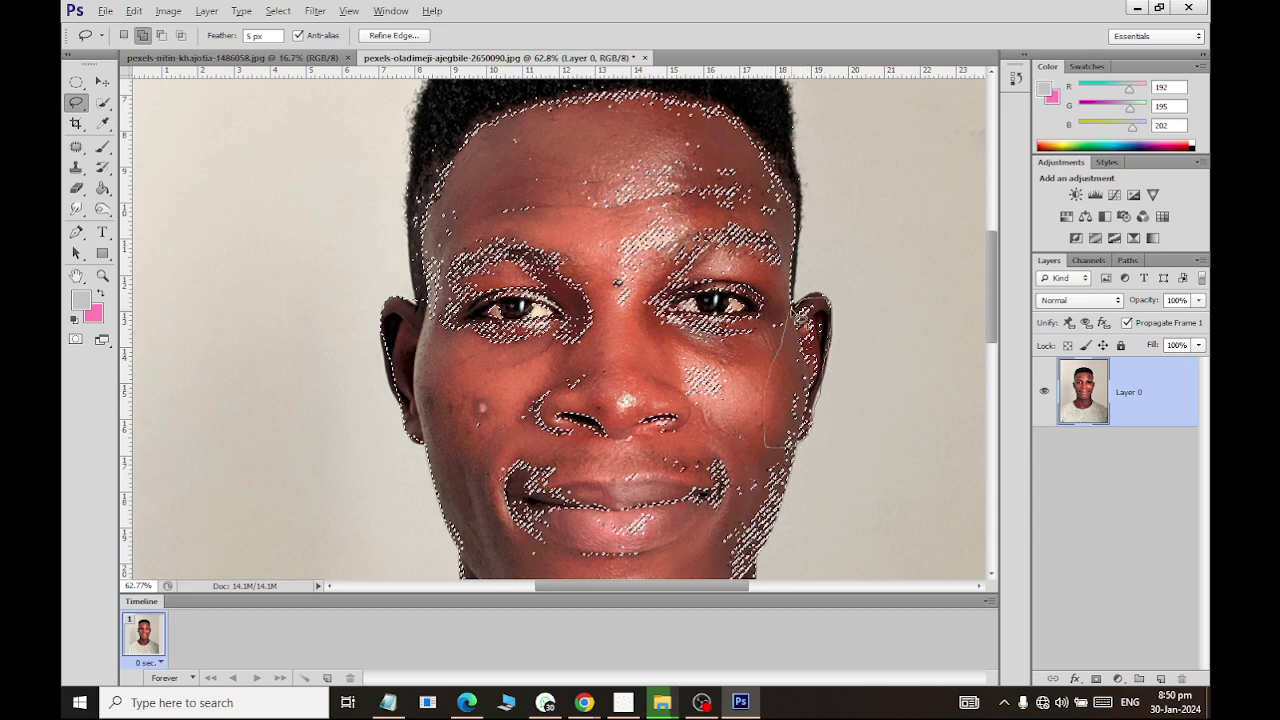
scroll(800, 312, down, 5)
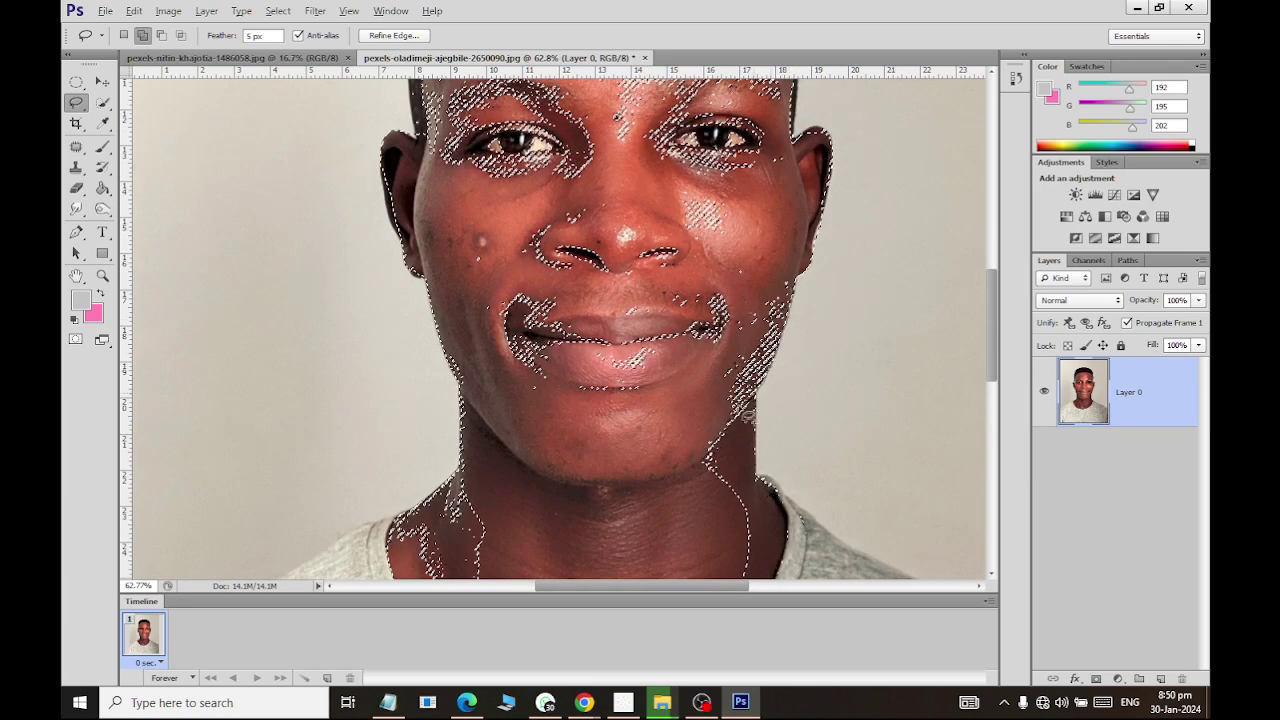
Lasso along the cheek edge by the jaw and down the neck toward the collar.
mouse_move(742, 413)
mouse_down()
mouse_move(792, 292)
mouse_move(790, 305)
mouse_up()
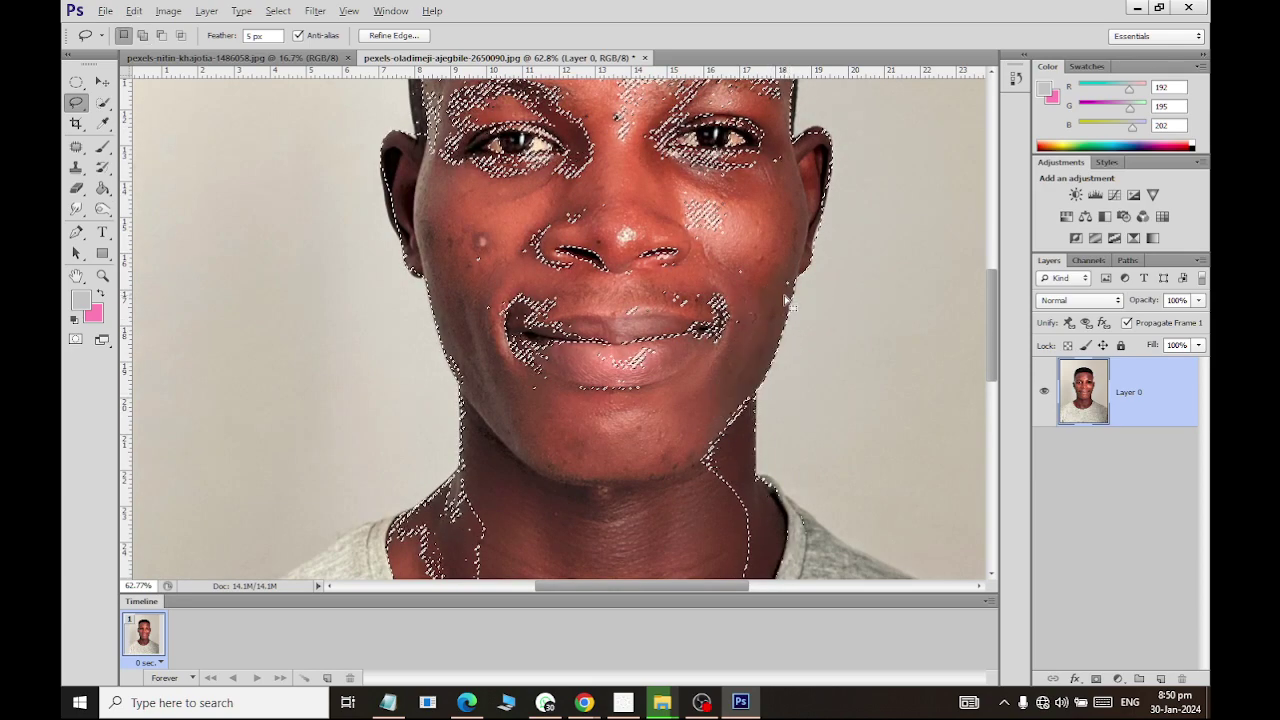
scroll(766, 320, down, 3)
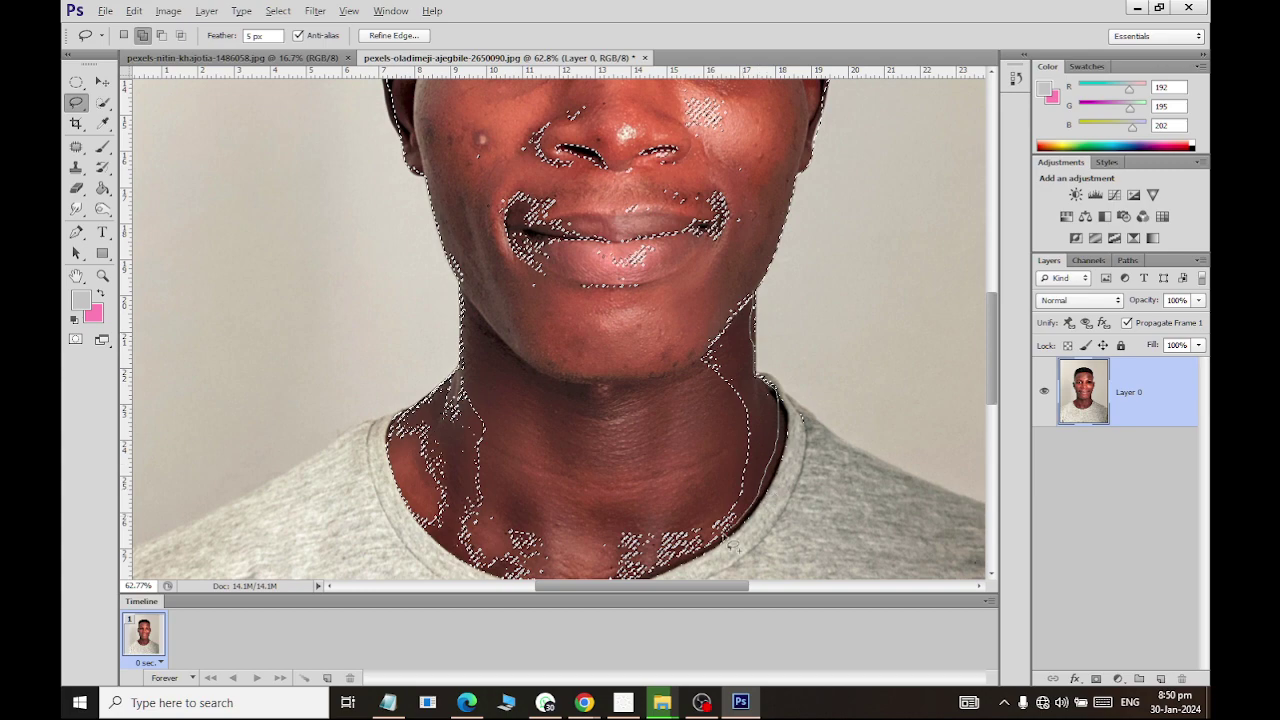
mouse_move(730, 547)
mouse_down()
mouse_move(738, 313)
mouse_move(745, 330)
mouse_up()
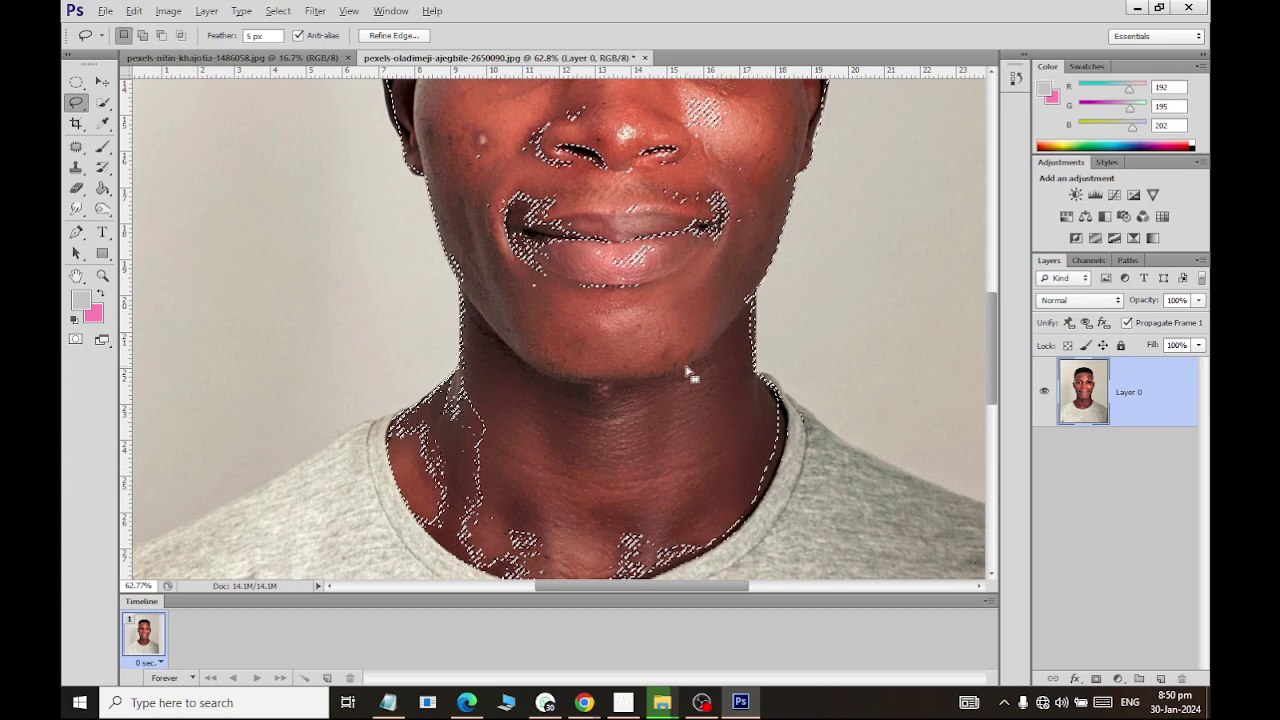
scroll(689, 375, down, 3)
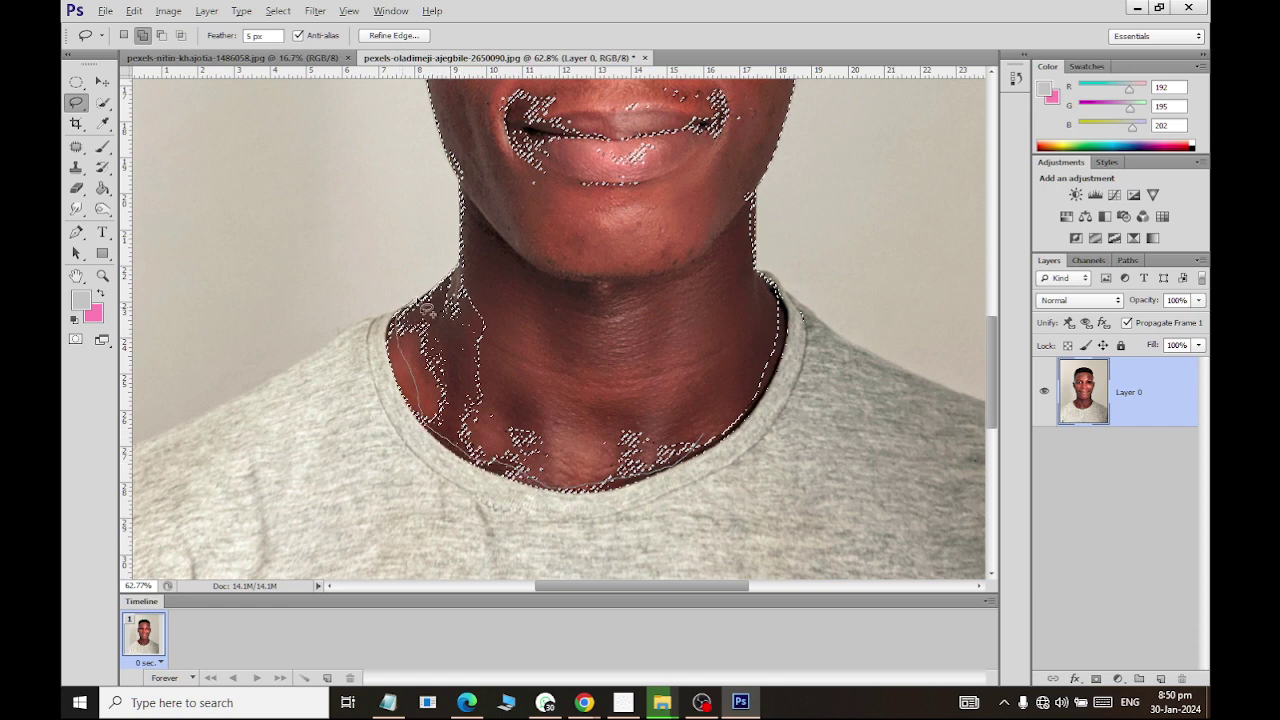
mouse_move(507, 287)
mouse_down()
mouse_move(658, 406)
mouse_move(712, 425)
mouse_move(716, 446)
mouse_up()
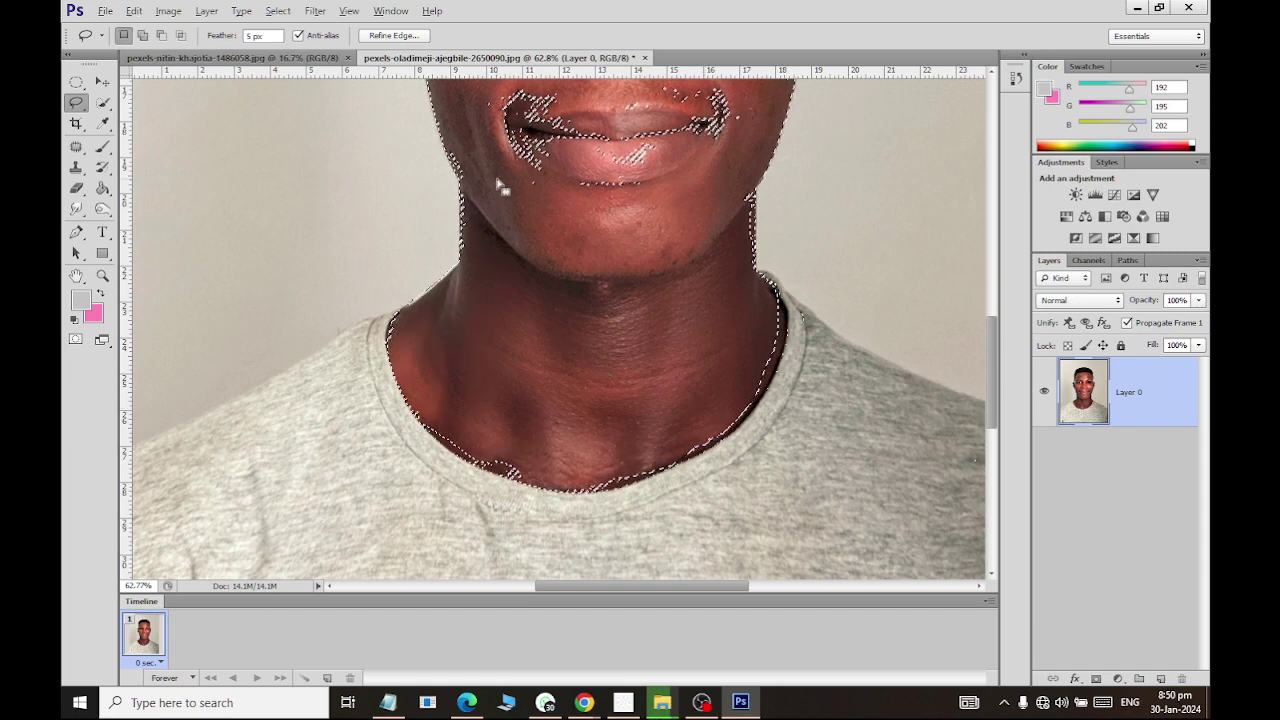
scroll(540, 180, up, 2)
Trim the left and right lip corners out of the skin selection.
key(shift)
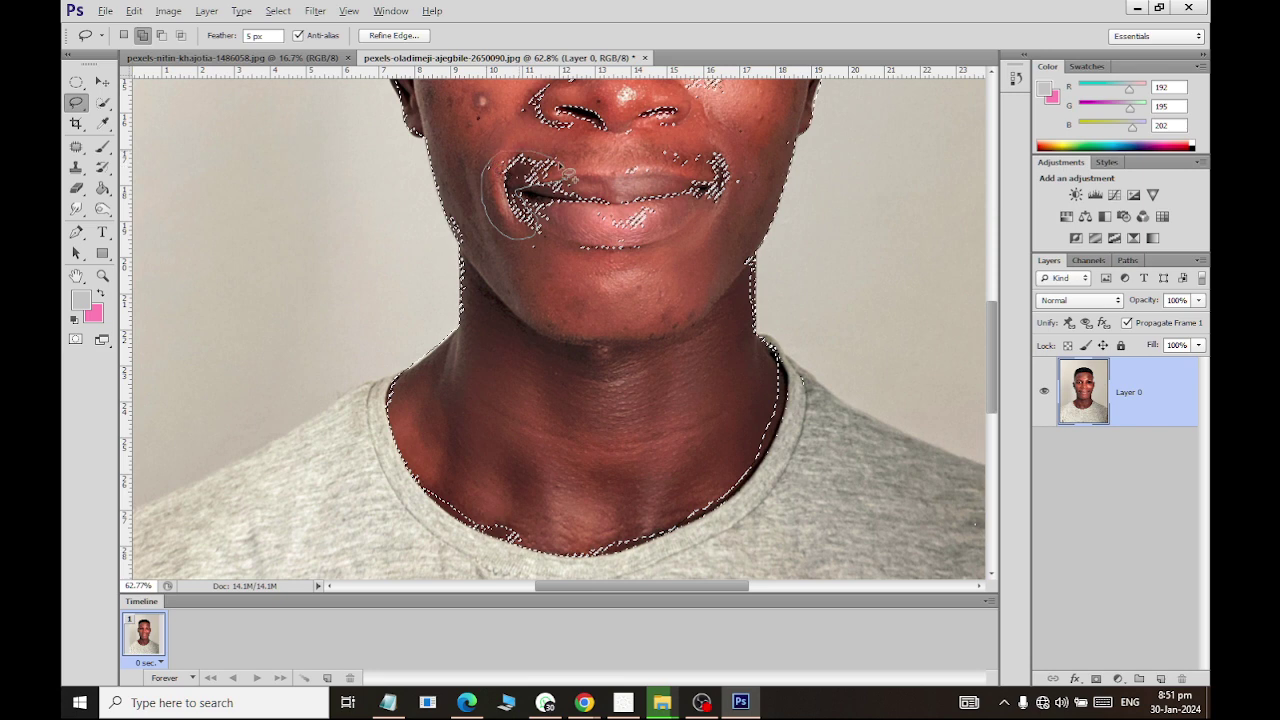
drag(572, 180, 566, 174)
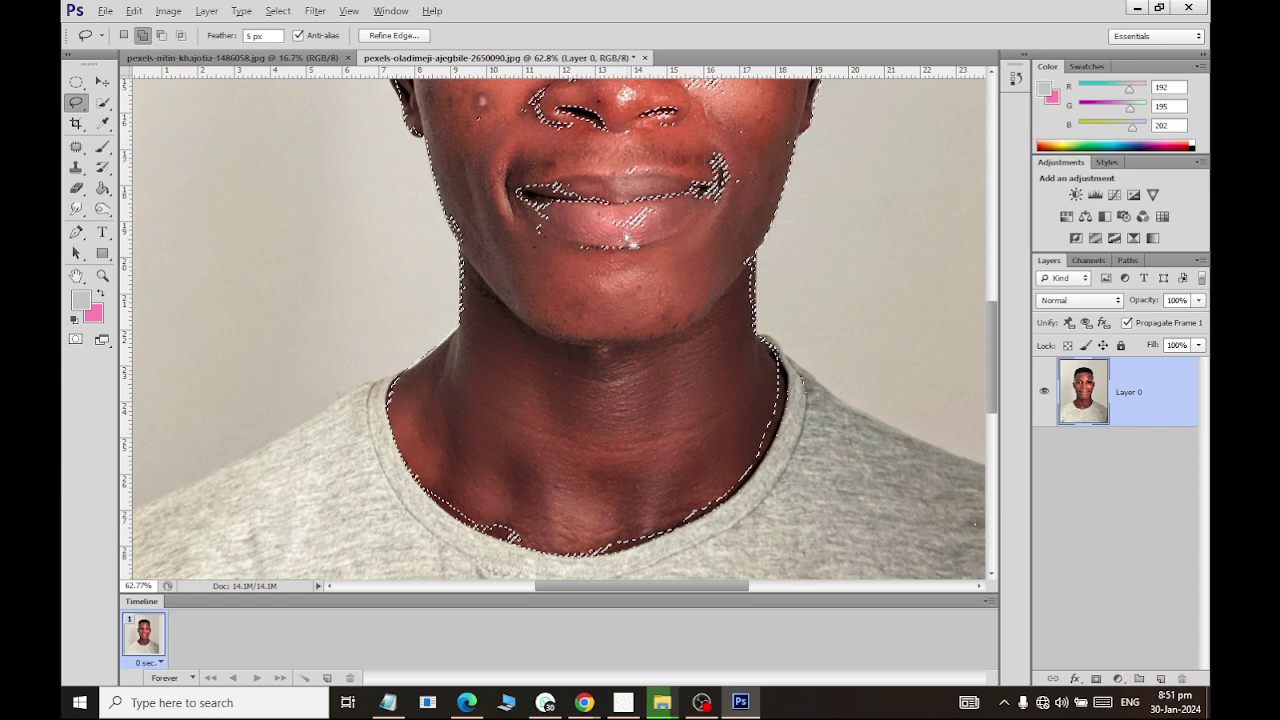
drag(665, 157, 608, 232)
scroll(608, 232, up, 2)
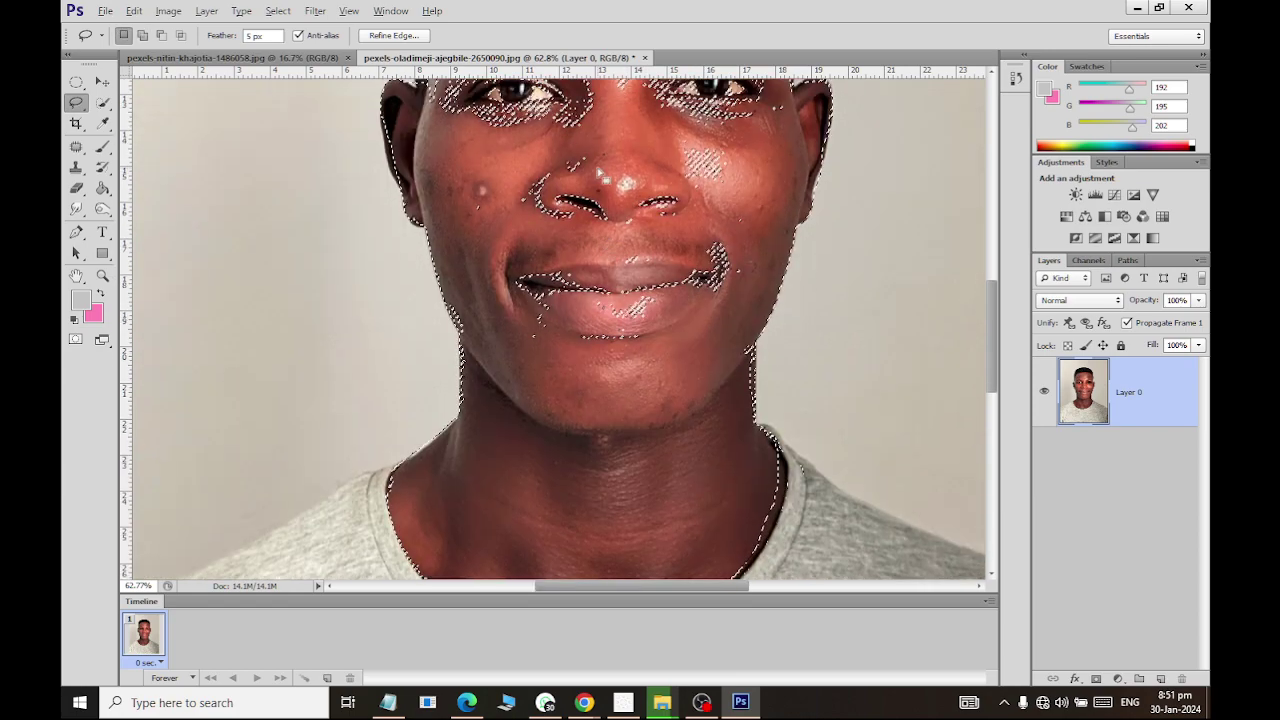
scroll(610, 225, up, 1)
scroll(612, 220, up, 3)
alt+scroll(613, 218, down, 1)
alt+scroll(613, 219, down, 1)
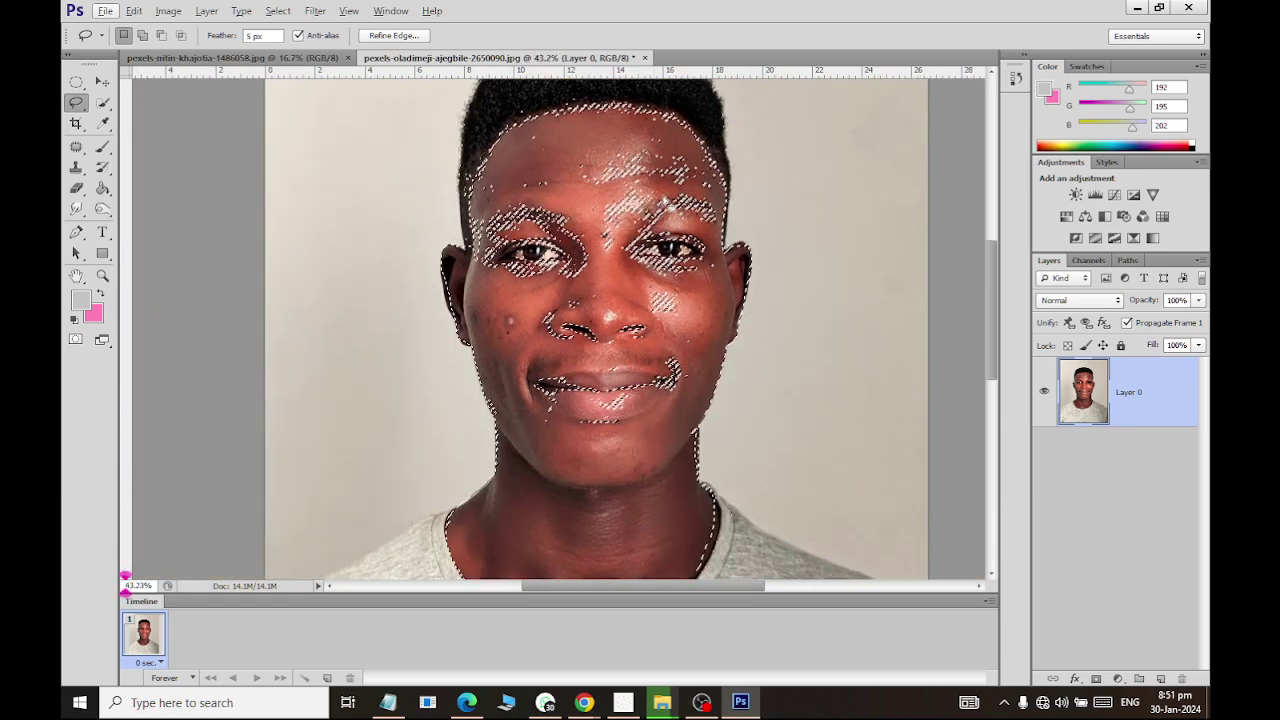
alt+scroll(600, 228, down, 1)
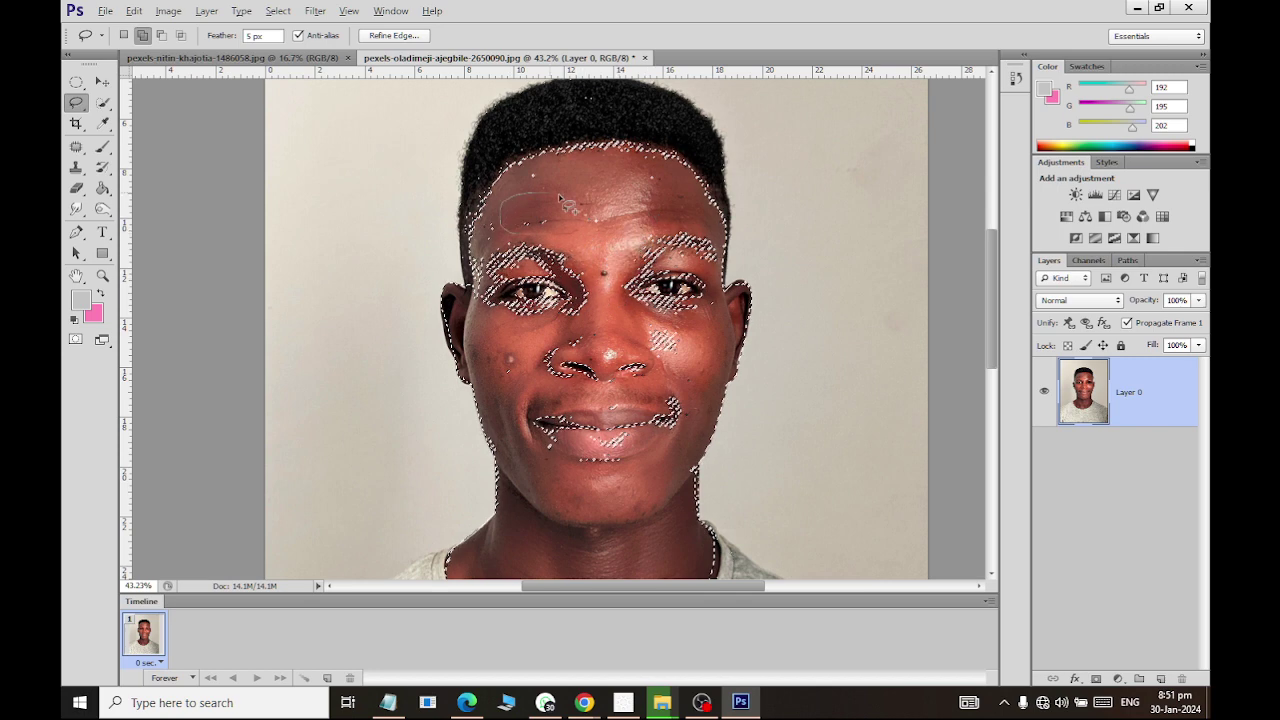
alt+scroll(590, 225, down, 2)
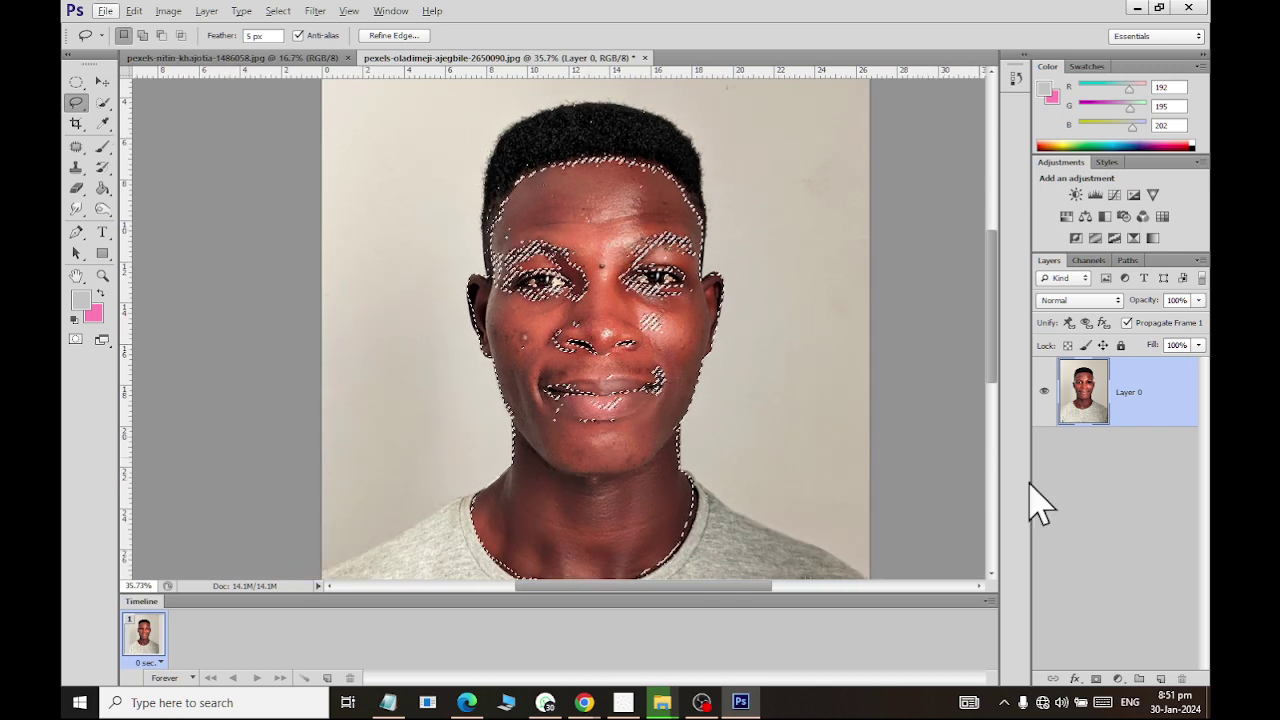
key(shift)
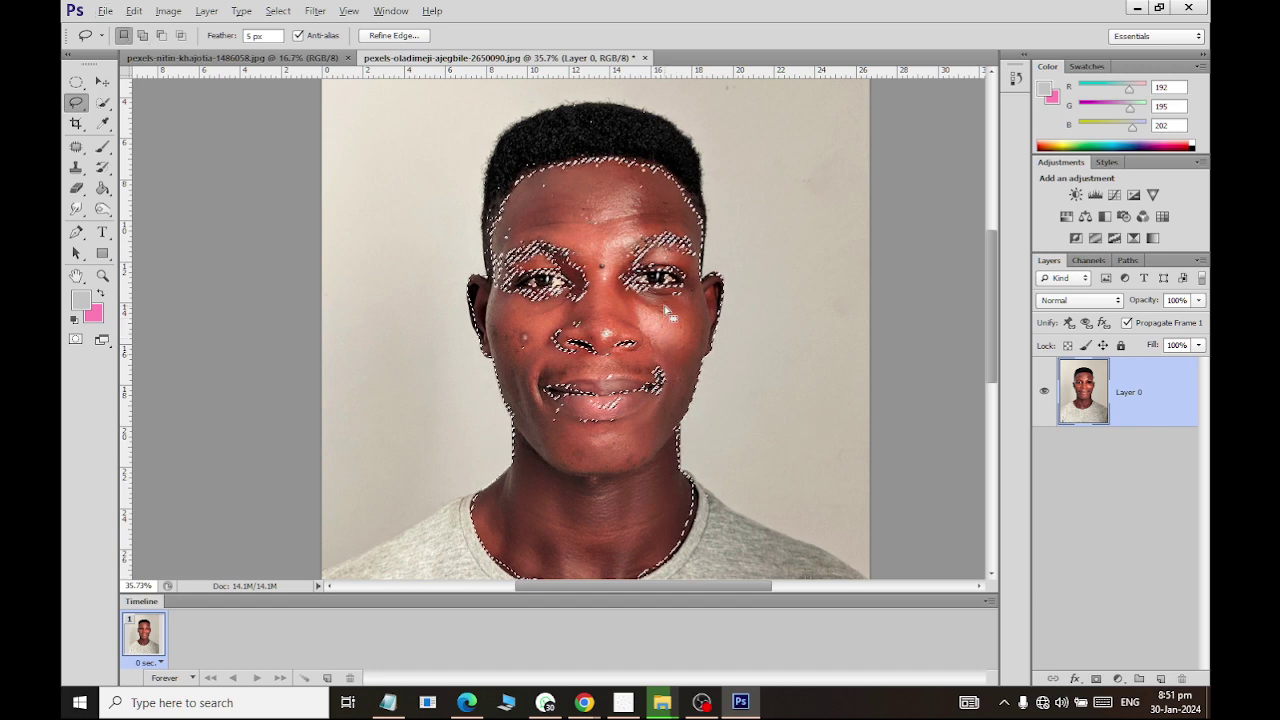
alt+scroll(667, 310, up, 1)
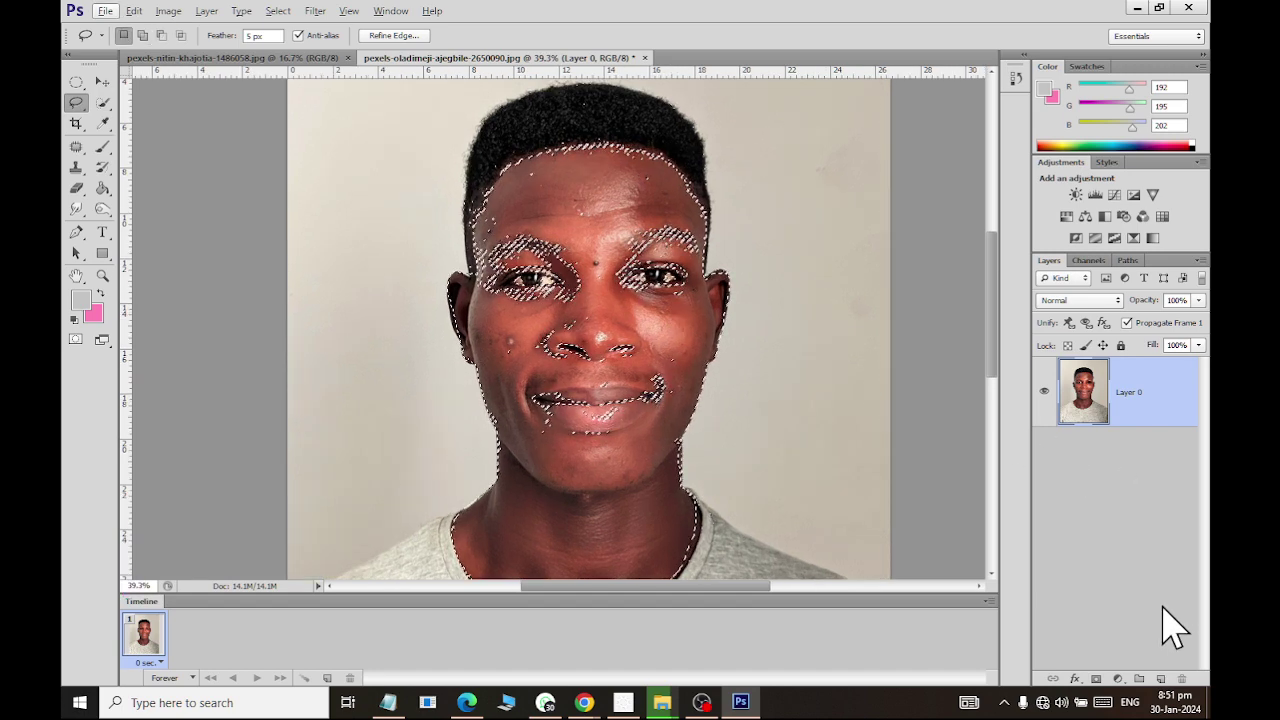
Add a Solid Color fill layer in white, masked to the selected skin.
click(1118, 679)
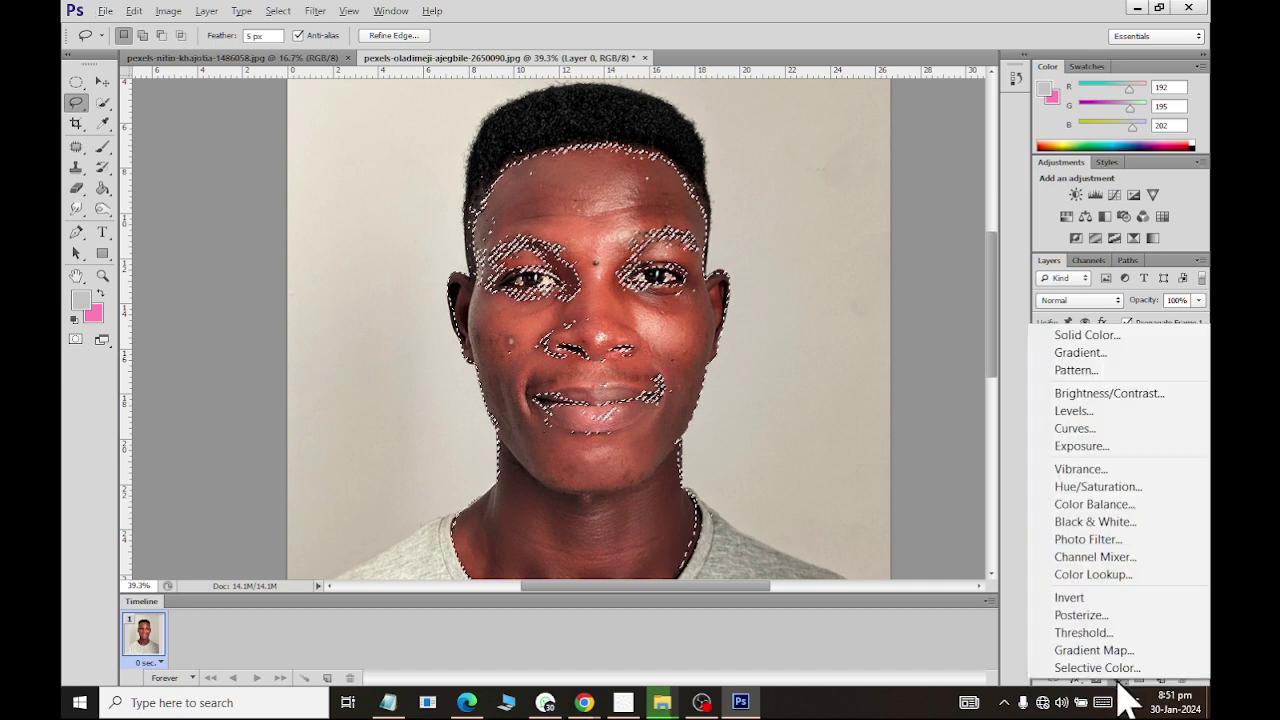
click(1110, 336)
drag(846, 234, 594, 57)
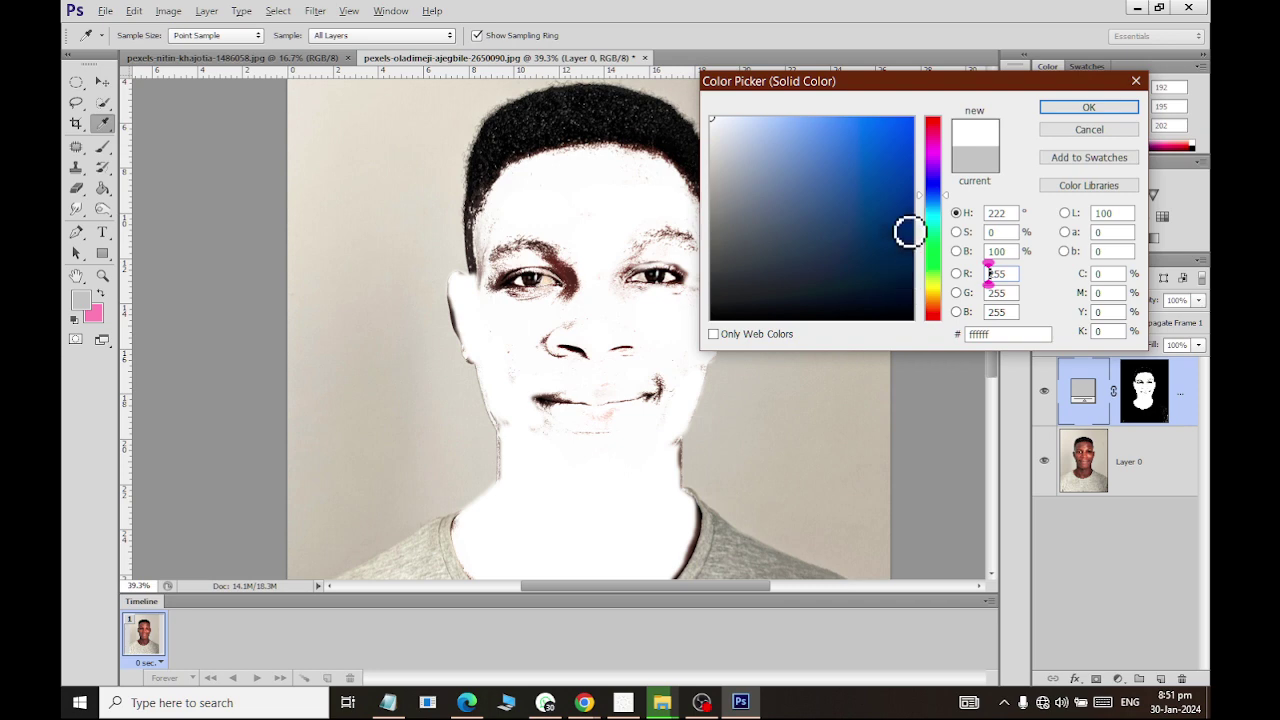
click(1105, 108)
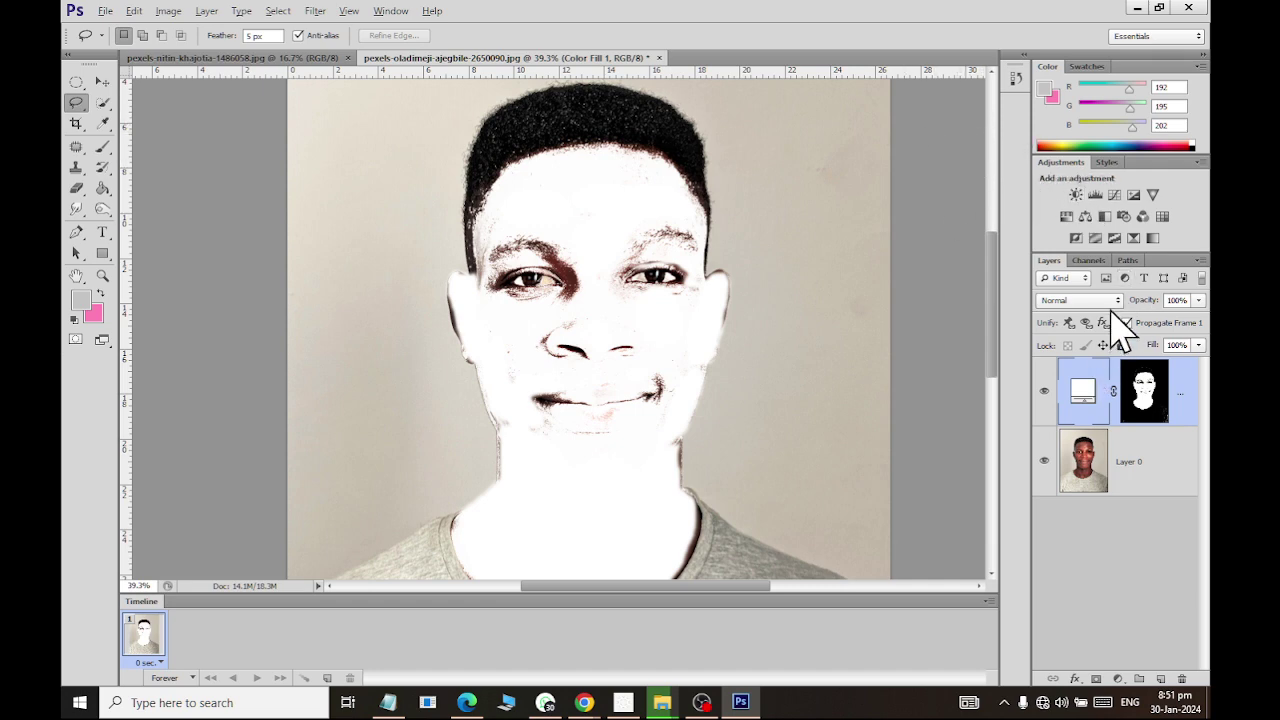
Try Color, Multiply and Color Burn blend modes on the fill layer, settling on Soft Light.
click(1088, 302)
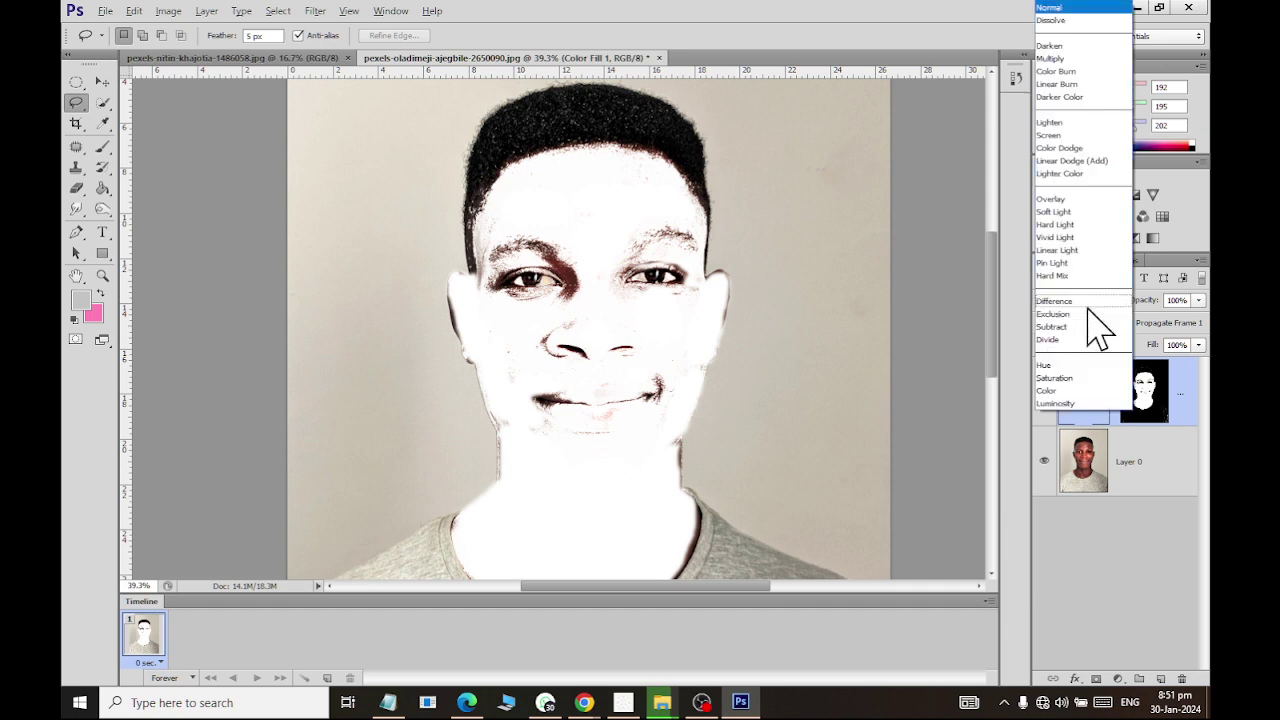
click(1091, 392)
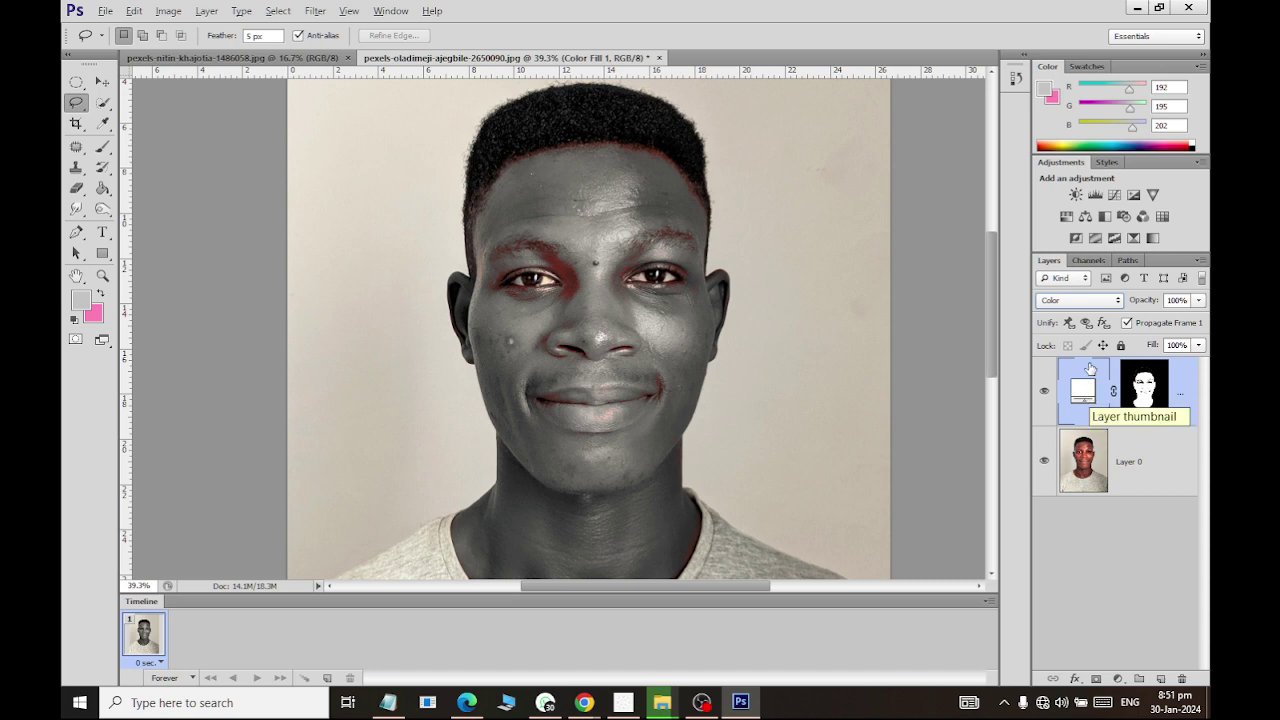
click(1095, 300)
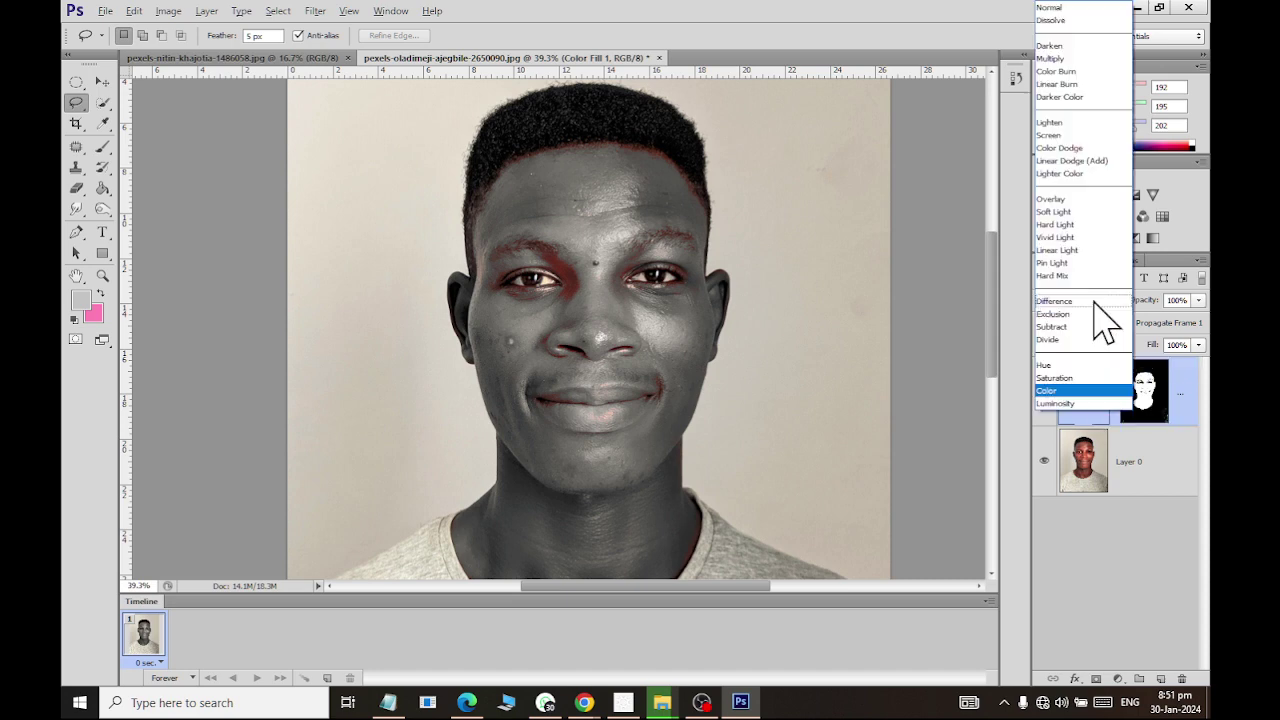
click(1082, 58)
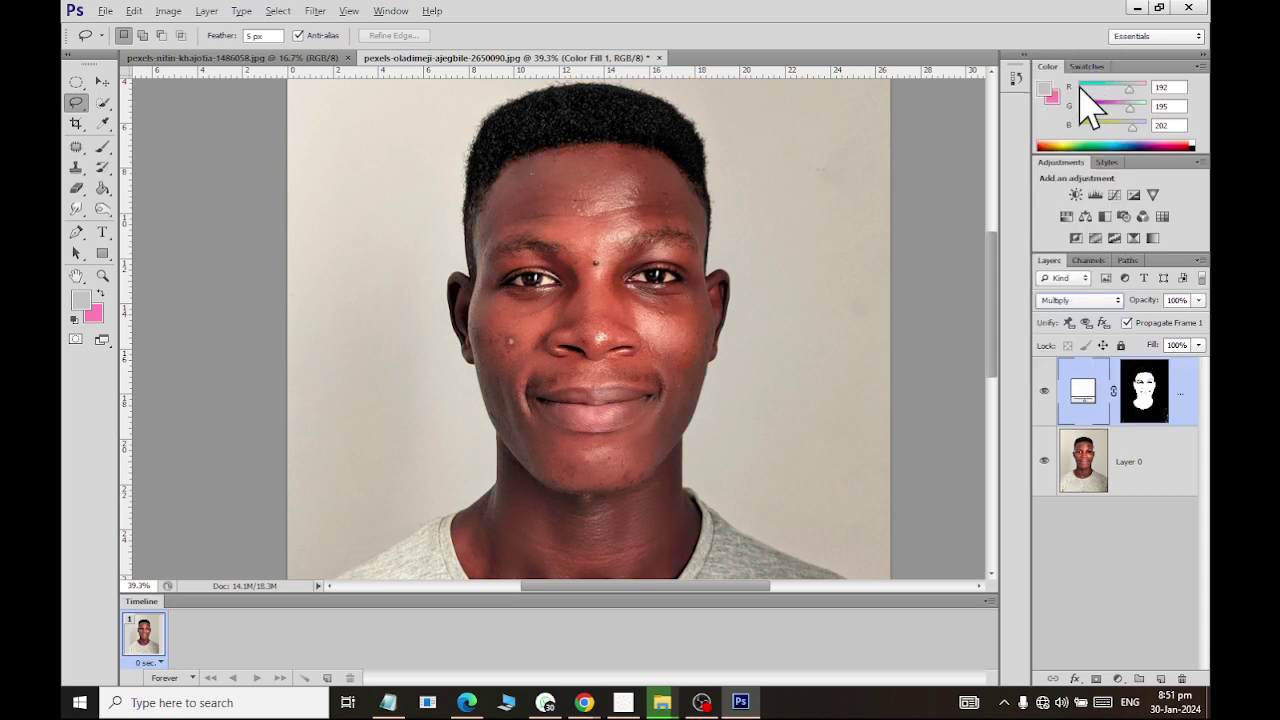
click(1097, 300)
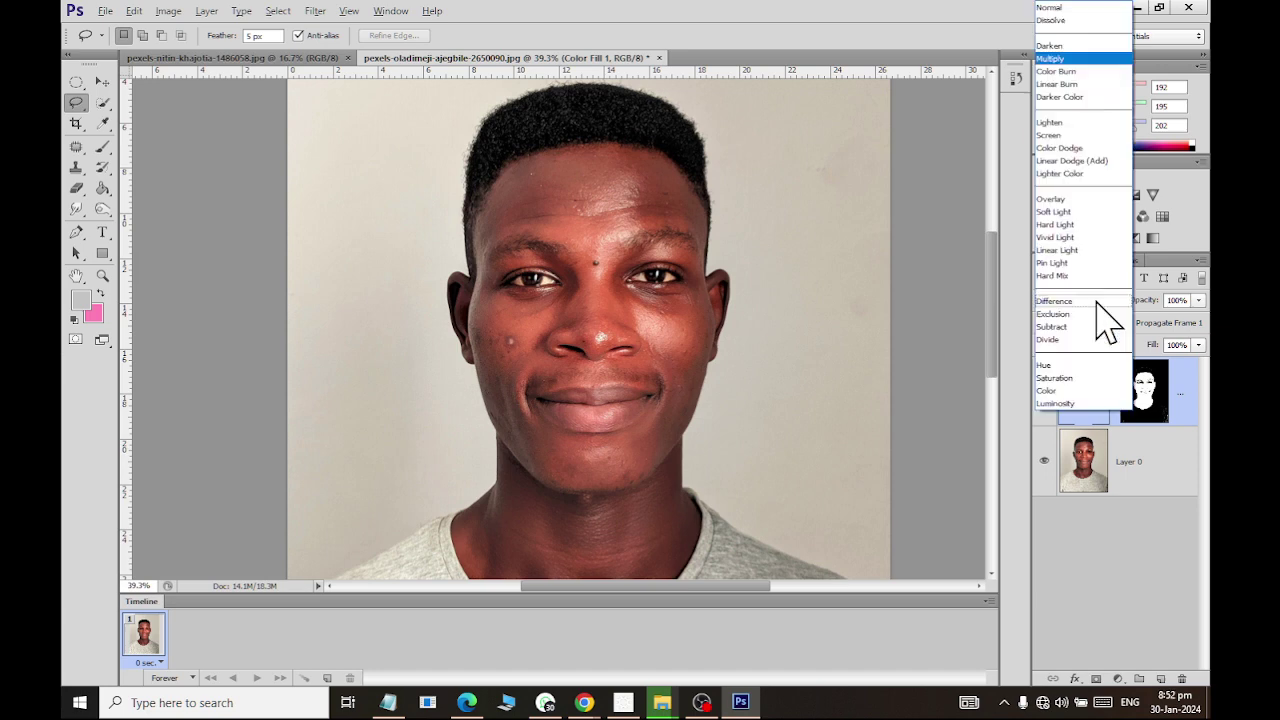
click(1060, 72)
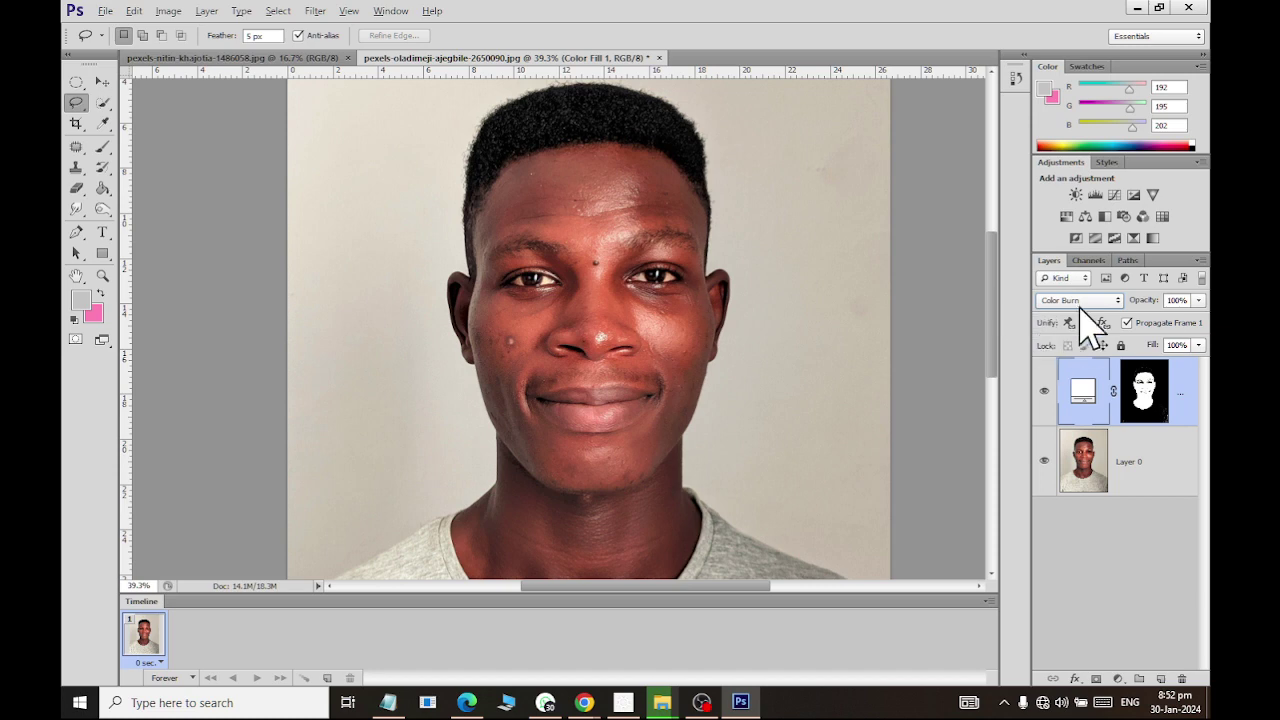
scroll(1080, 306, down, 1)
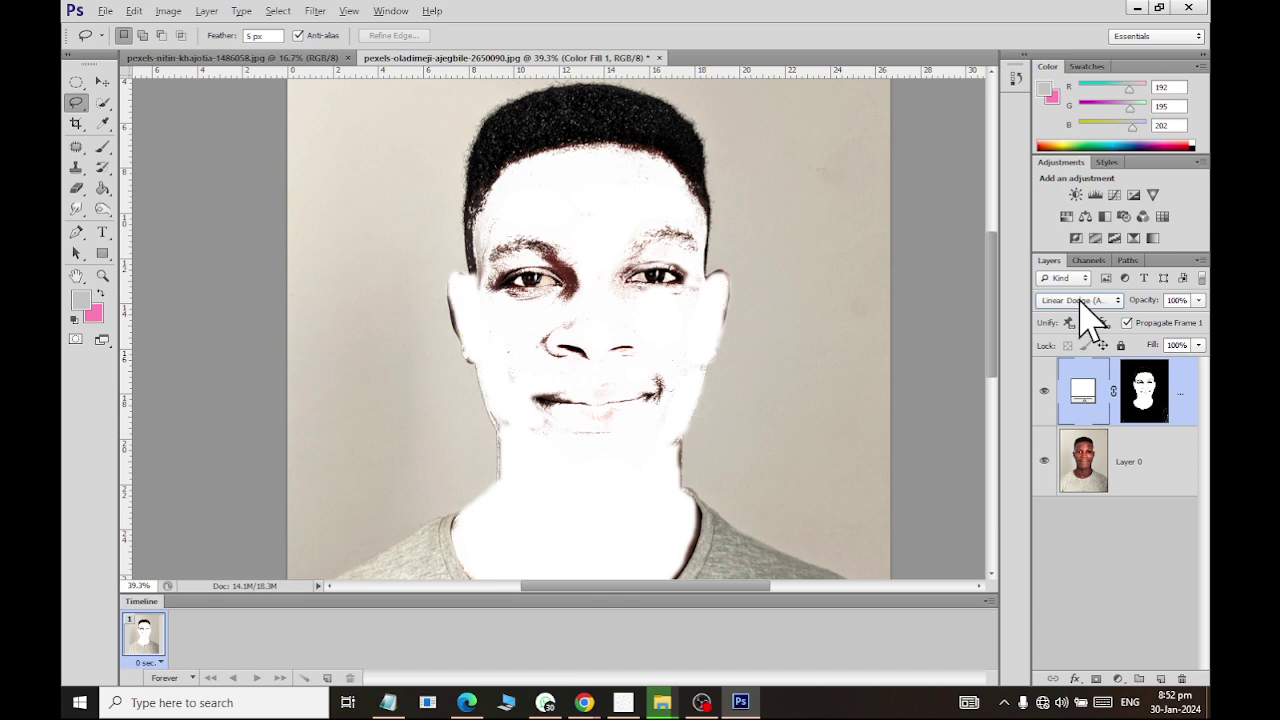
scroll(1080, 300, down, 1)
scroll(1093, 318, down, 1)
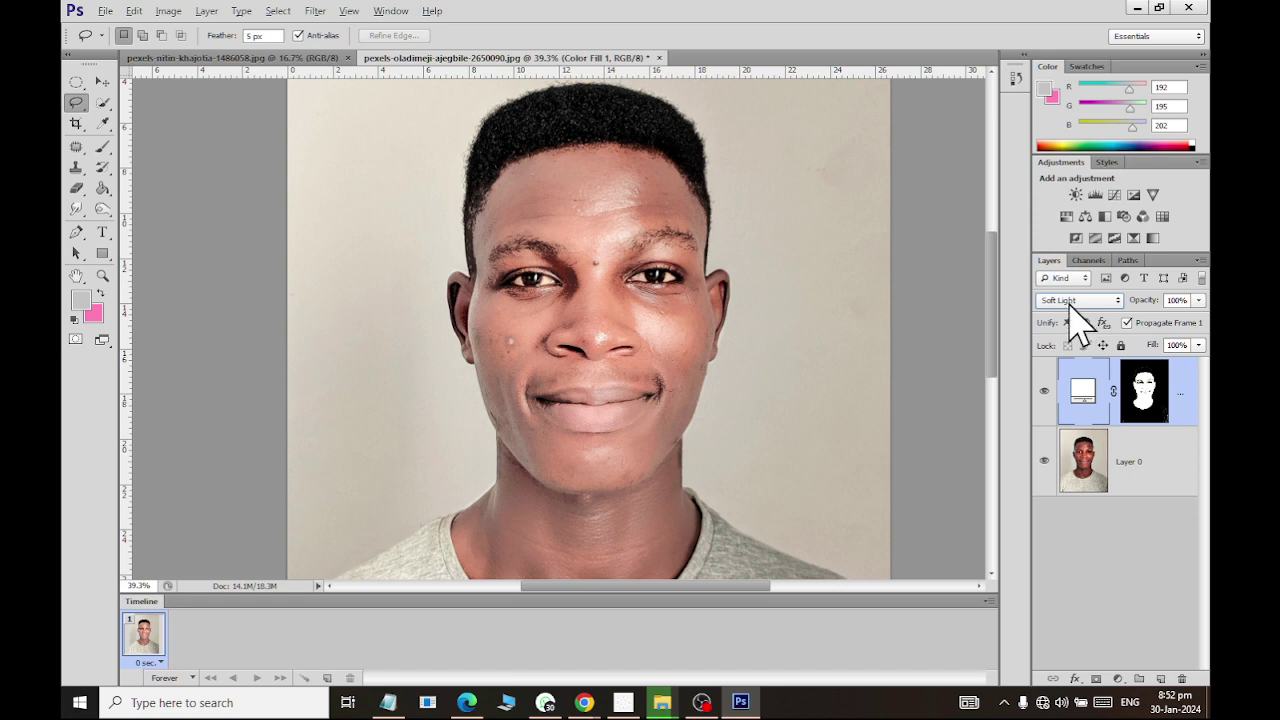
Recolour the Soft Light fill layer from white to pale pink fde2e2.
double_click(1085, 390)
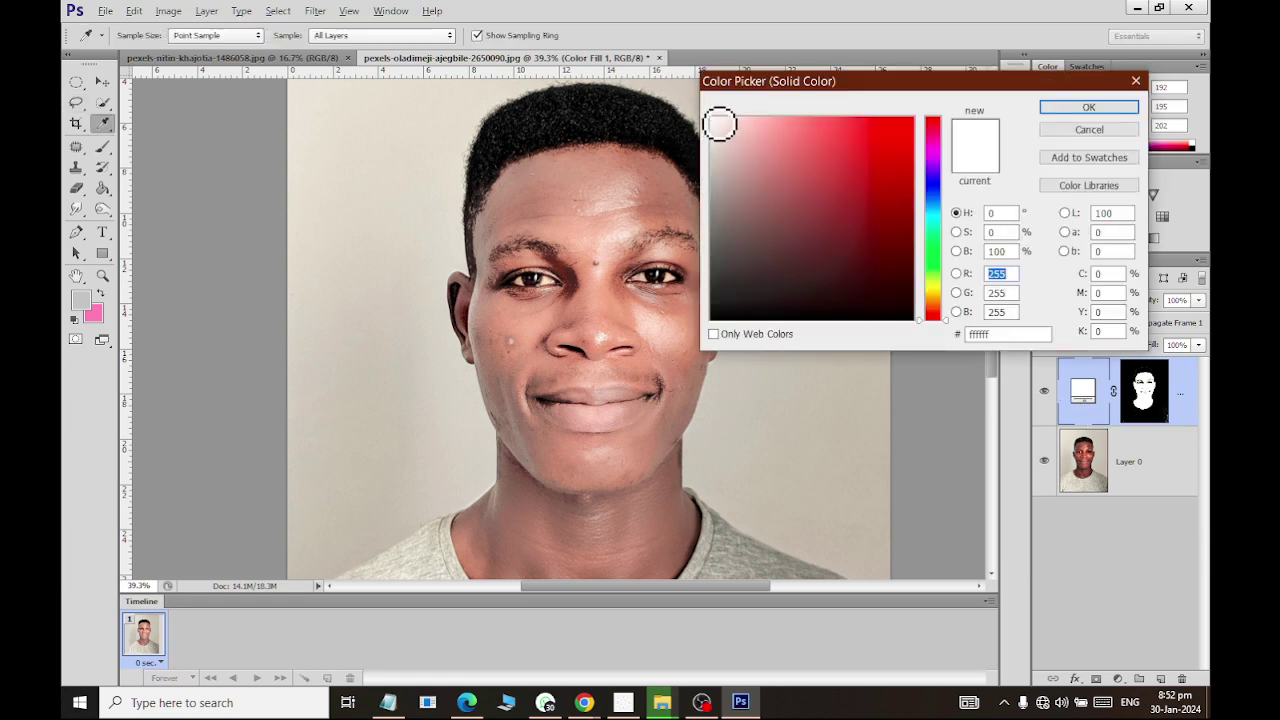
drag(719, 130, 743, 119)
drag(735, 119, 731, 119)
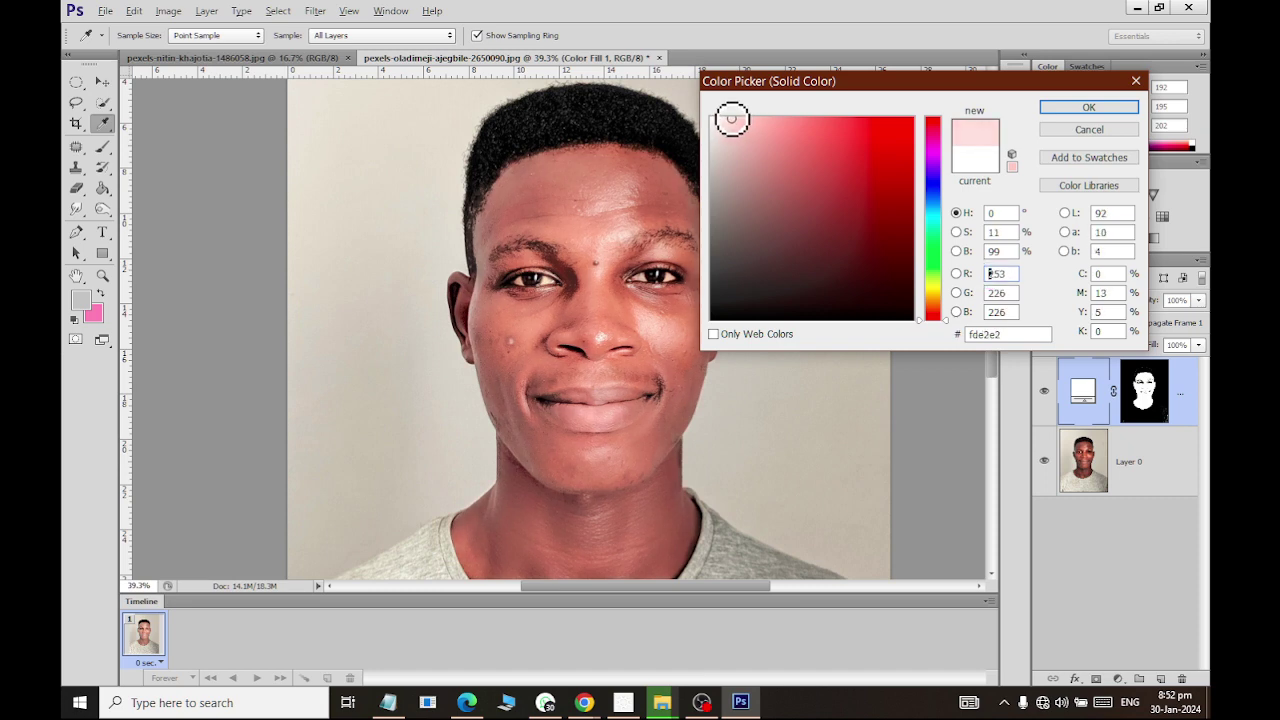
click(1060, 108)
key(l)
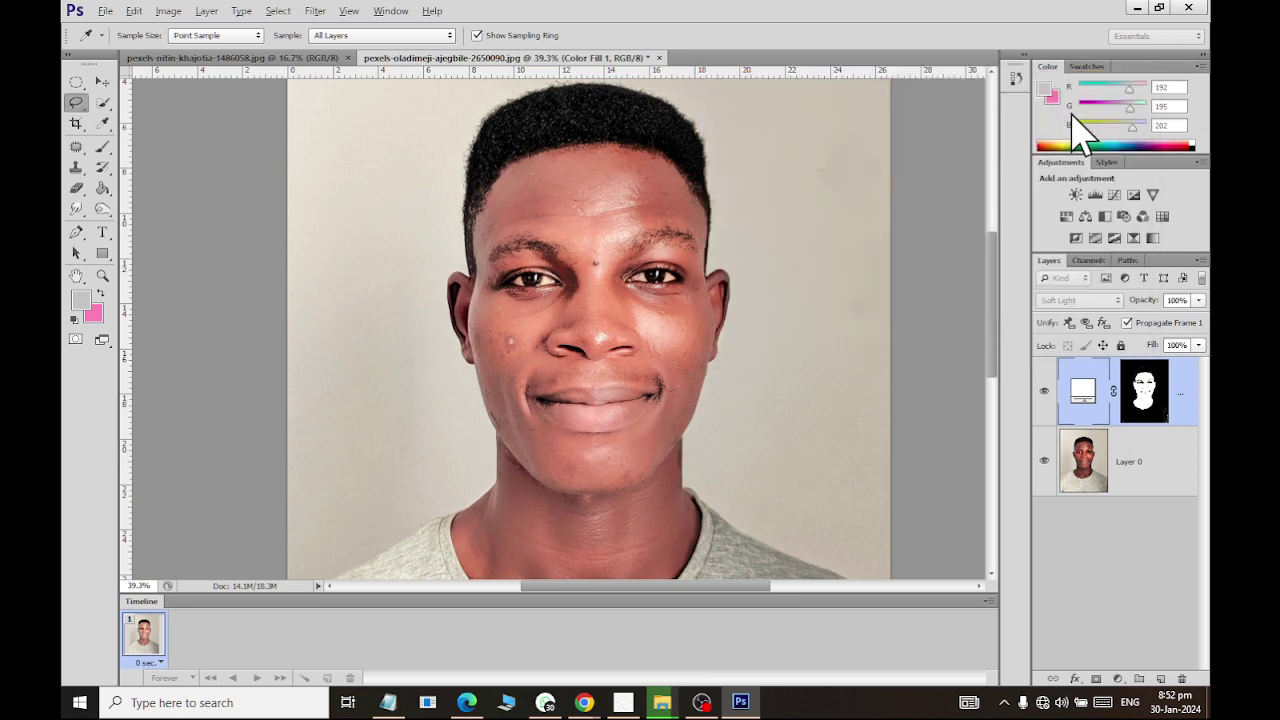
scroll(640, 260, down, 3)
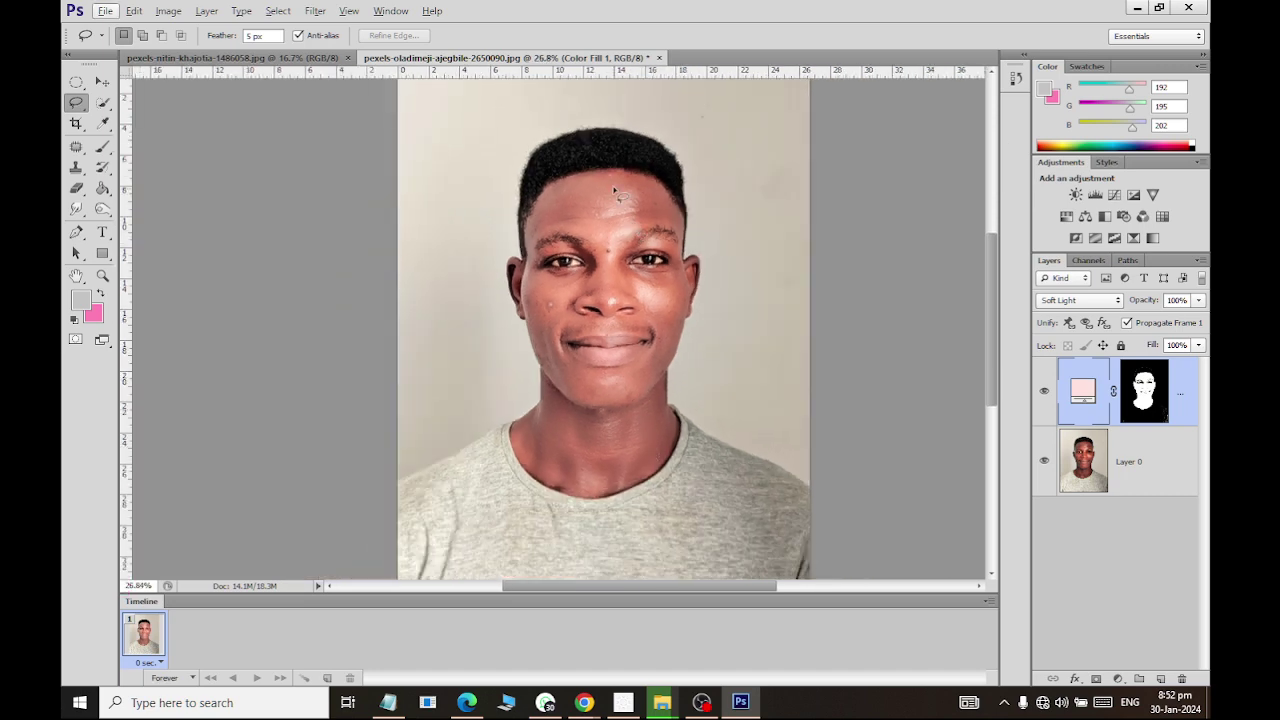
scroll(553, 145, up, 3)
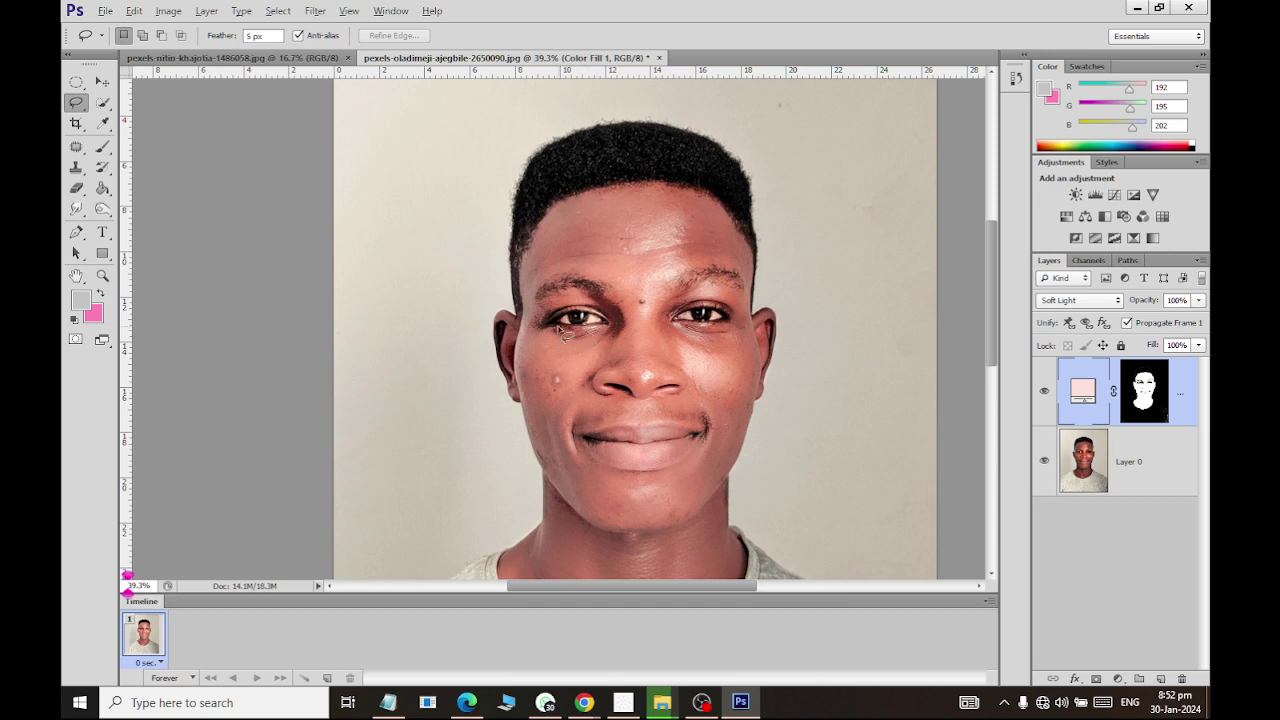
scroll(560, 331, up, 3)
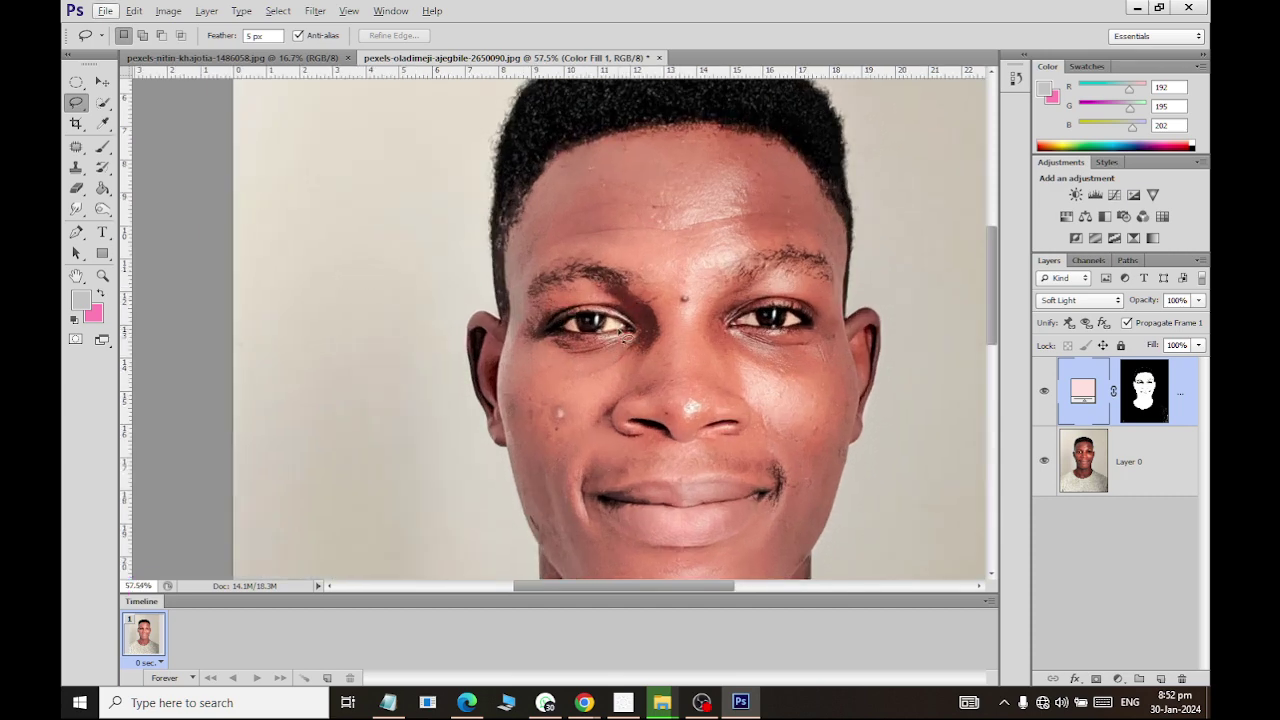
Brush on the fill layer's mask around the left eye, then undo the stray stroke.
click(1146, 402)
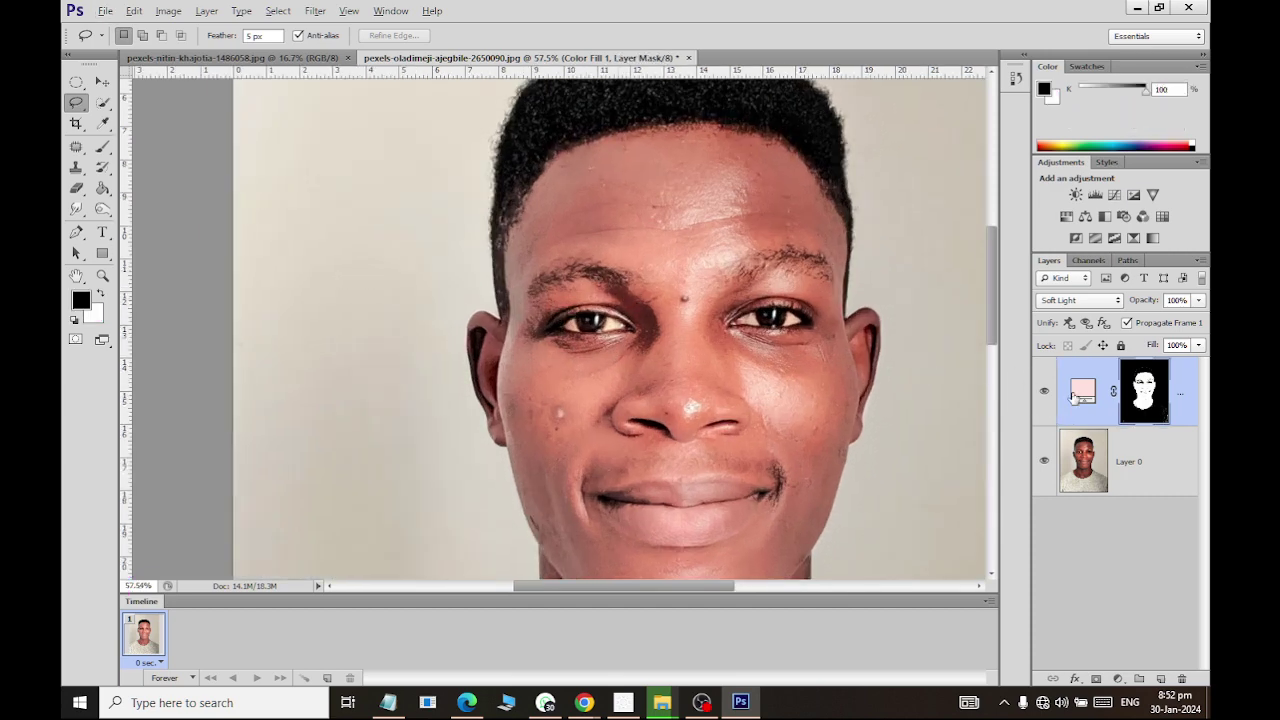
click(102, 146)
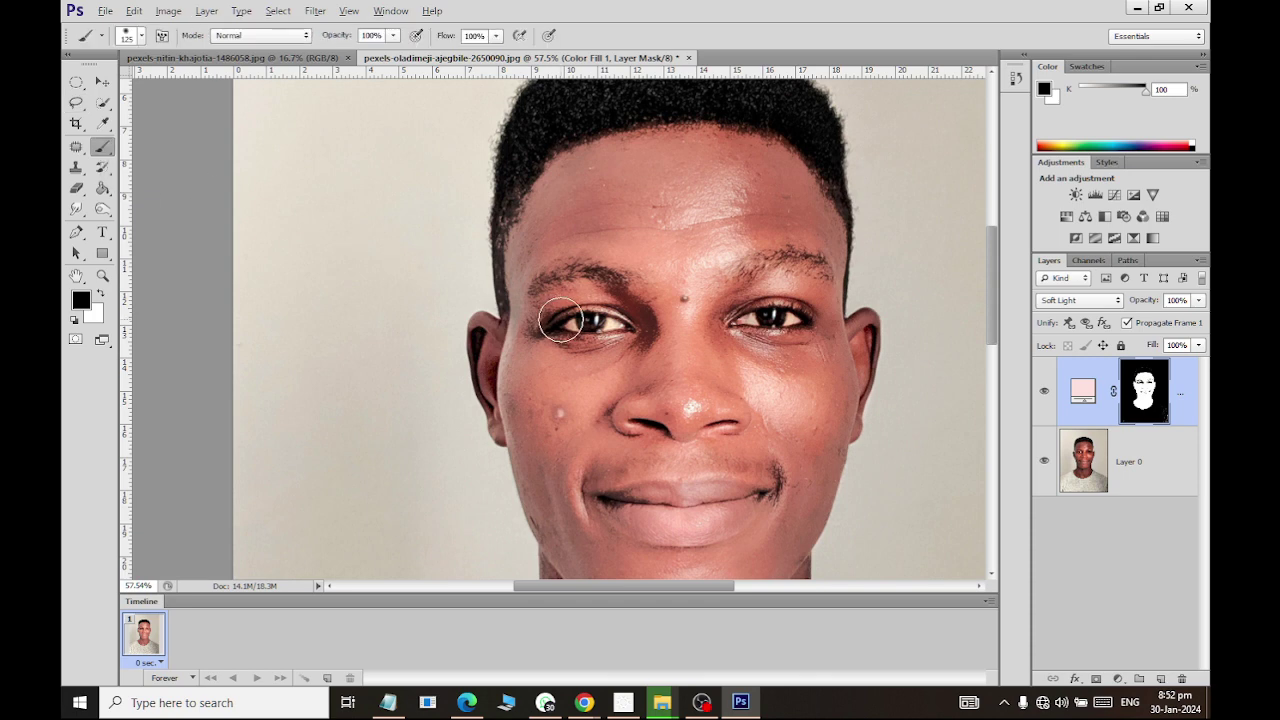
drag(560, 320, 648, 325)
key(ctrl+z)
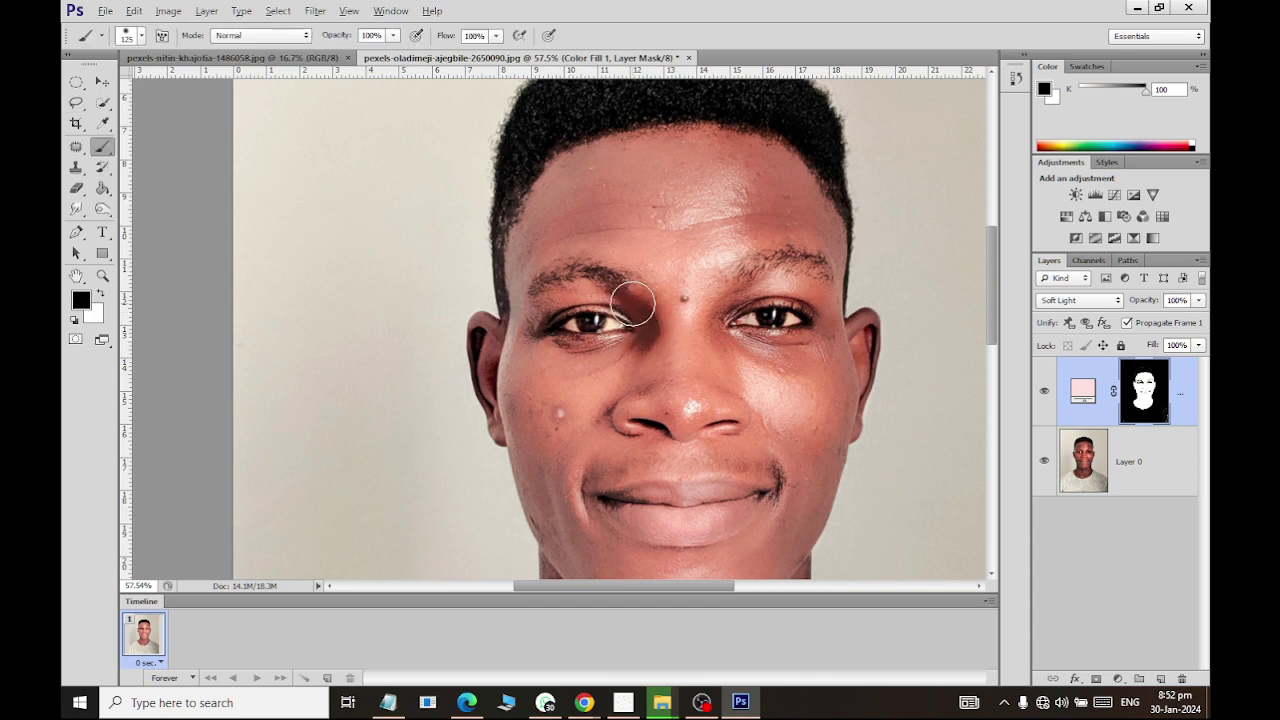
Swap the colours twice to leave black as foreground, and open its colour picker.
click(100, 291)
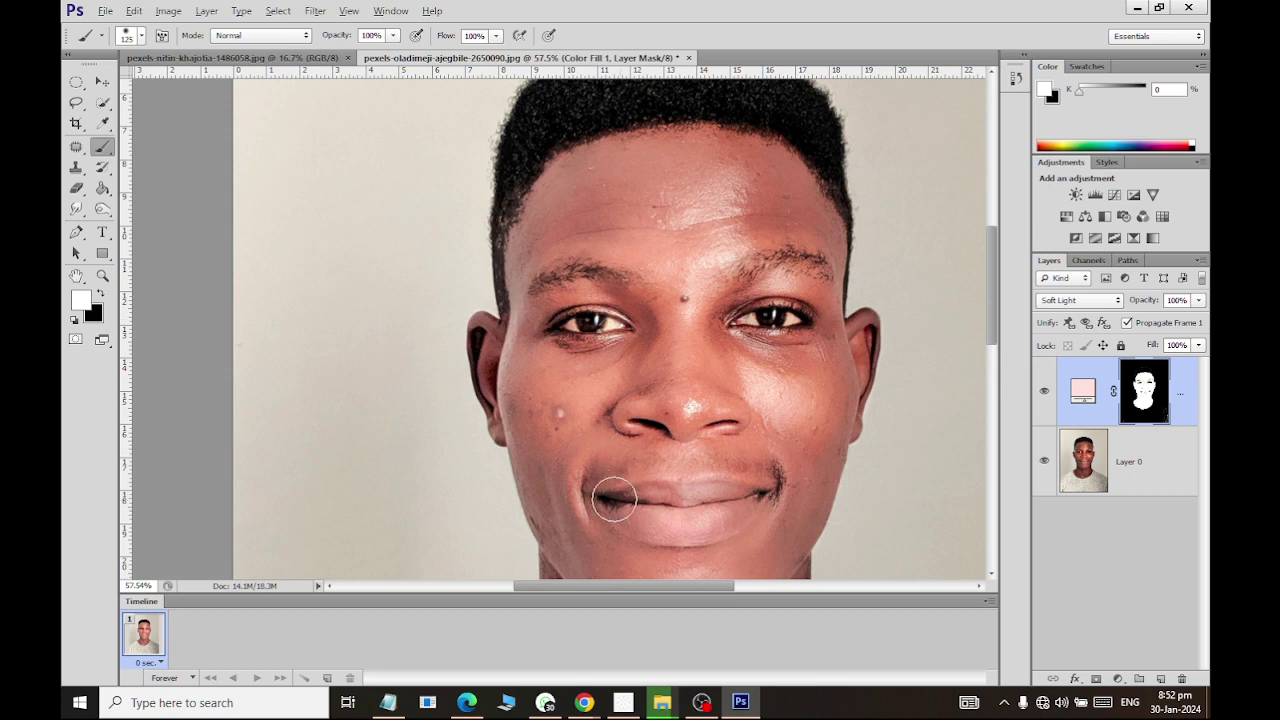
click(101, 292)
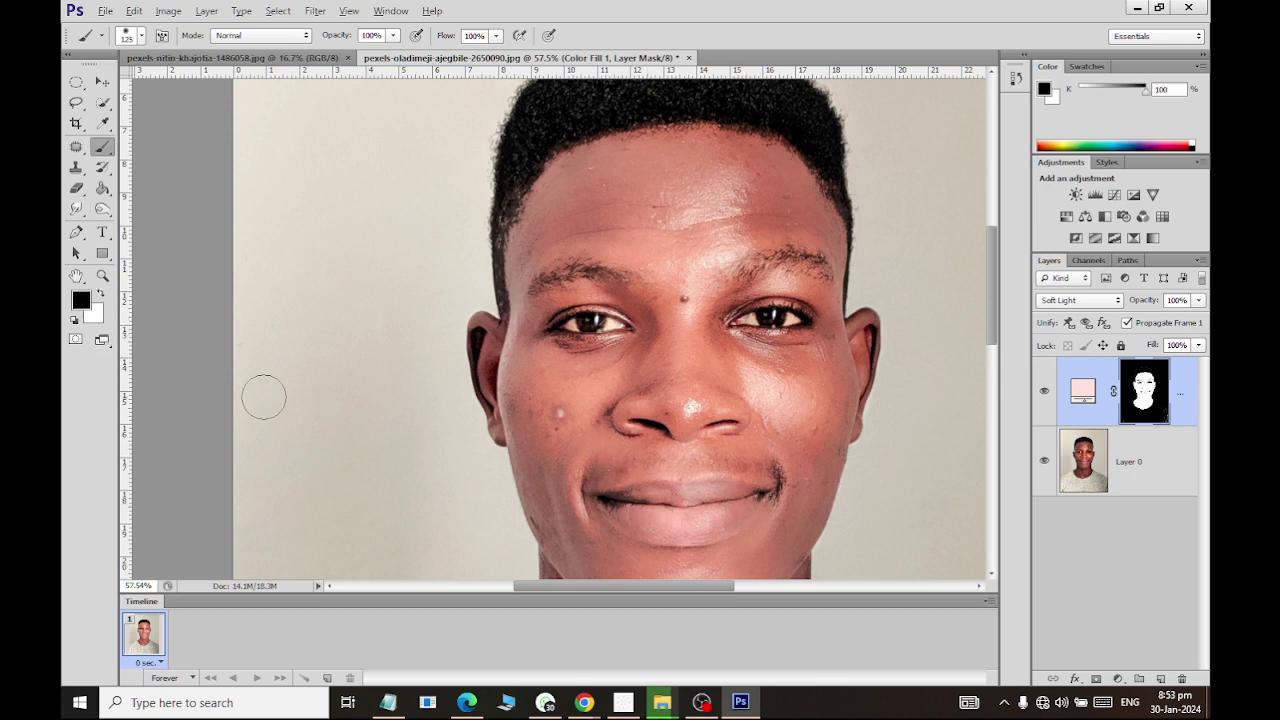
click(81, 300)
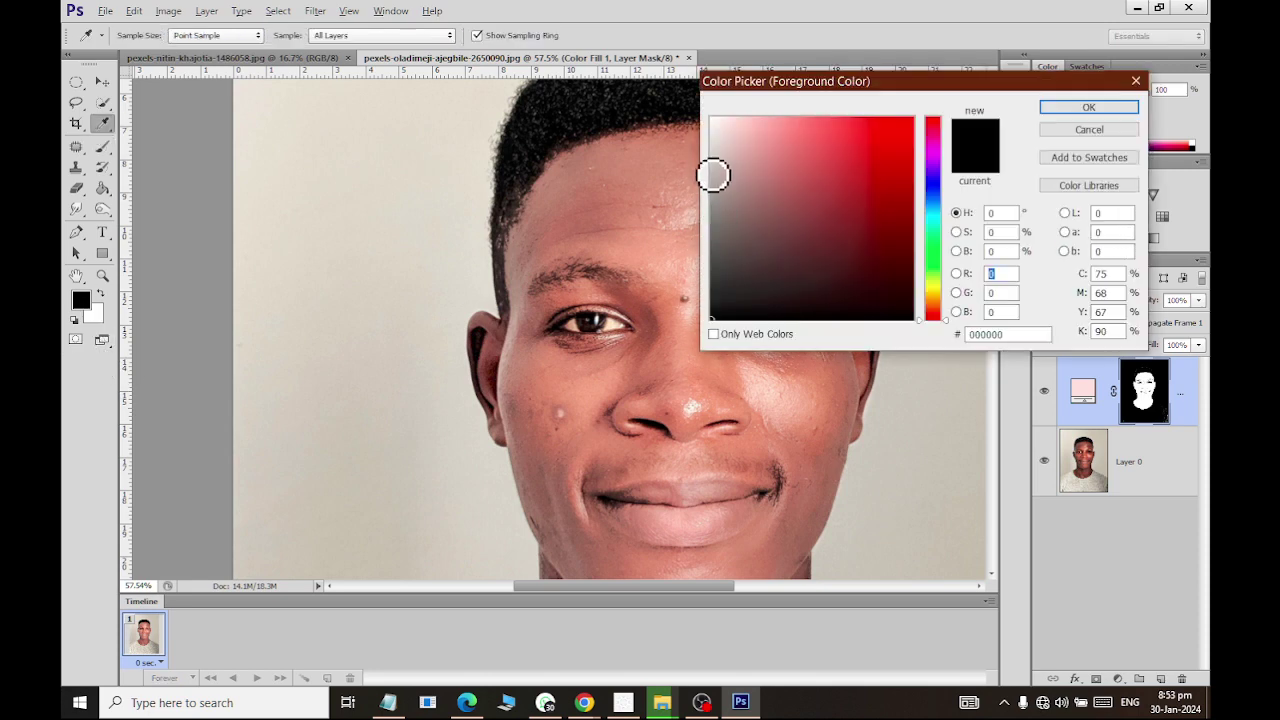
Set a mid grey foreground and paint it into the mask over the lips.
click(713, 178)
click(1088, 107)
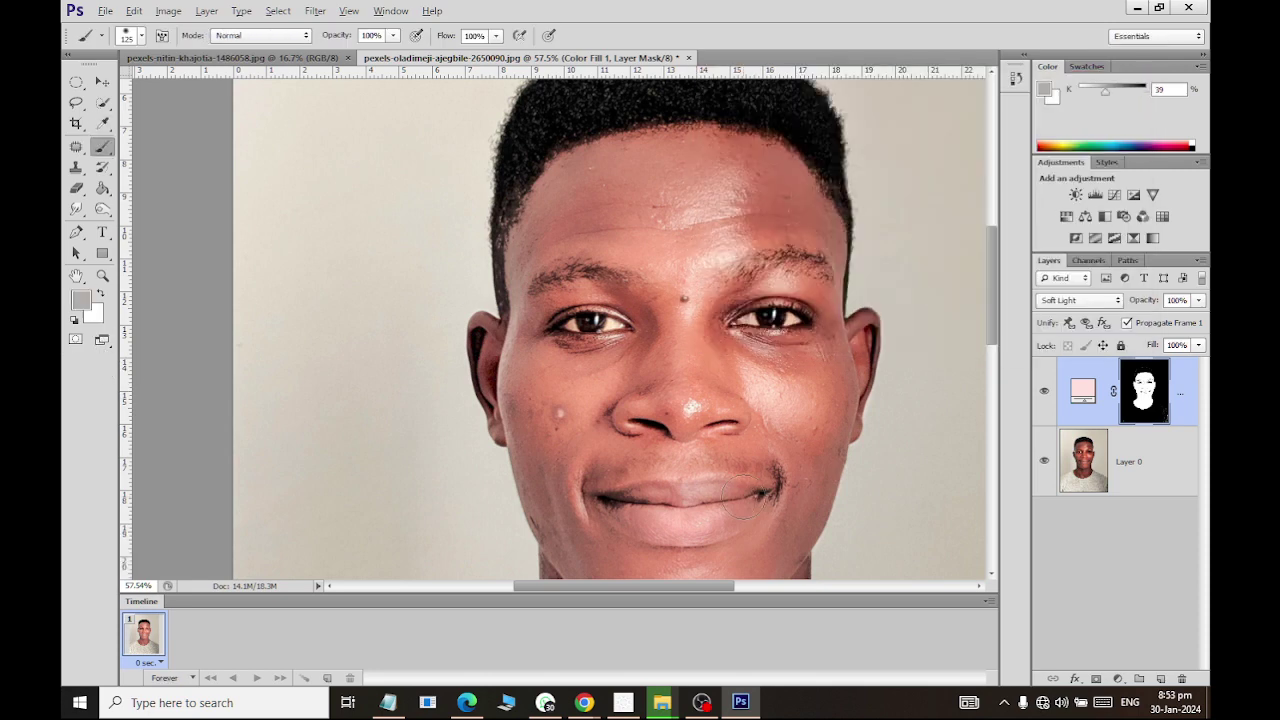
mouse_move(745, 494)
mouse_down()
mouse_move(645, 506)
mouse_move(640, 518)
mouse_move(748, 499)
mouse_up()
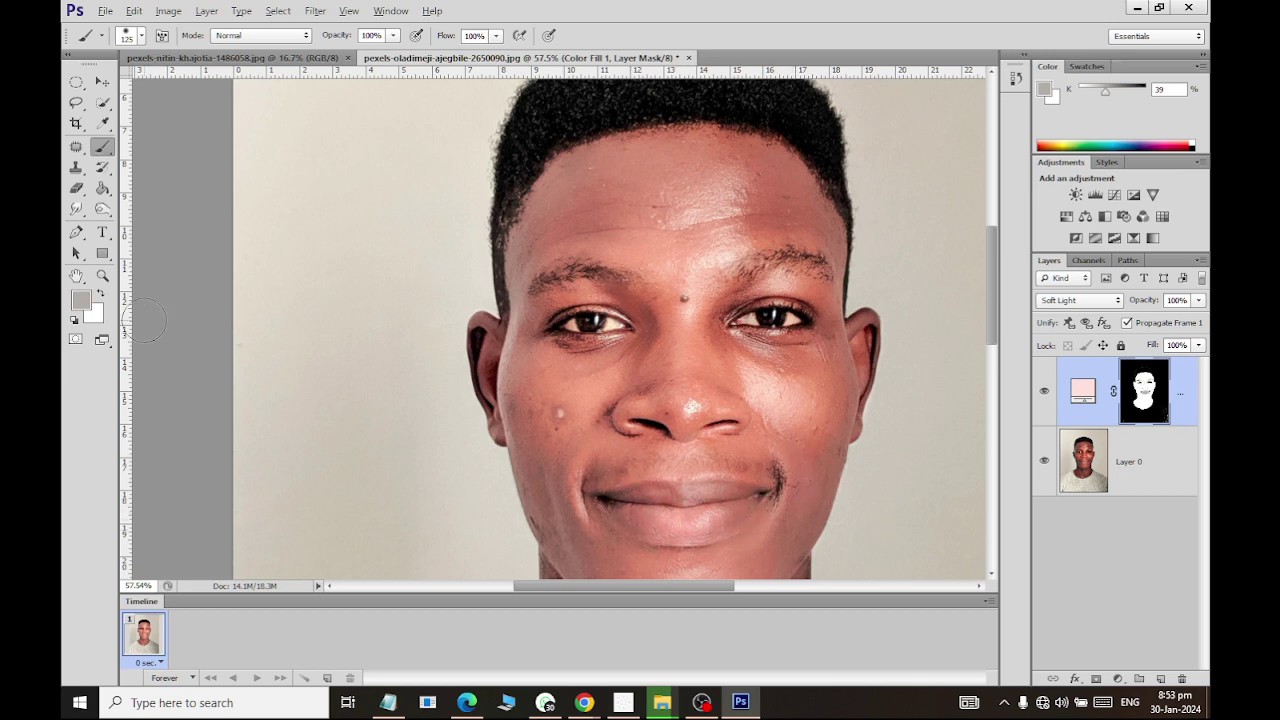
click(82, 301)
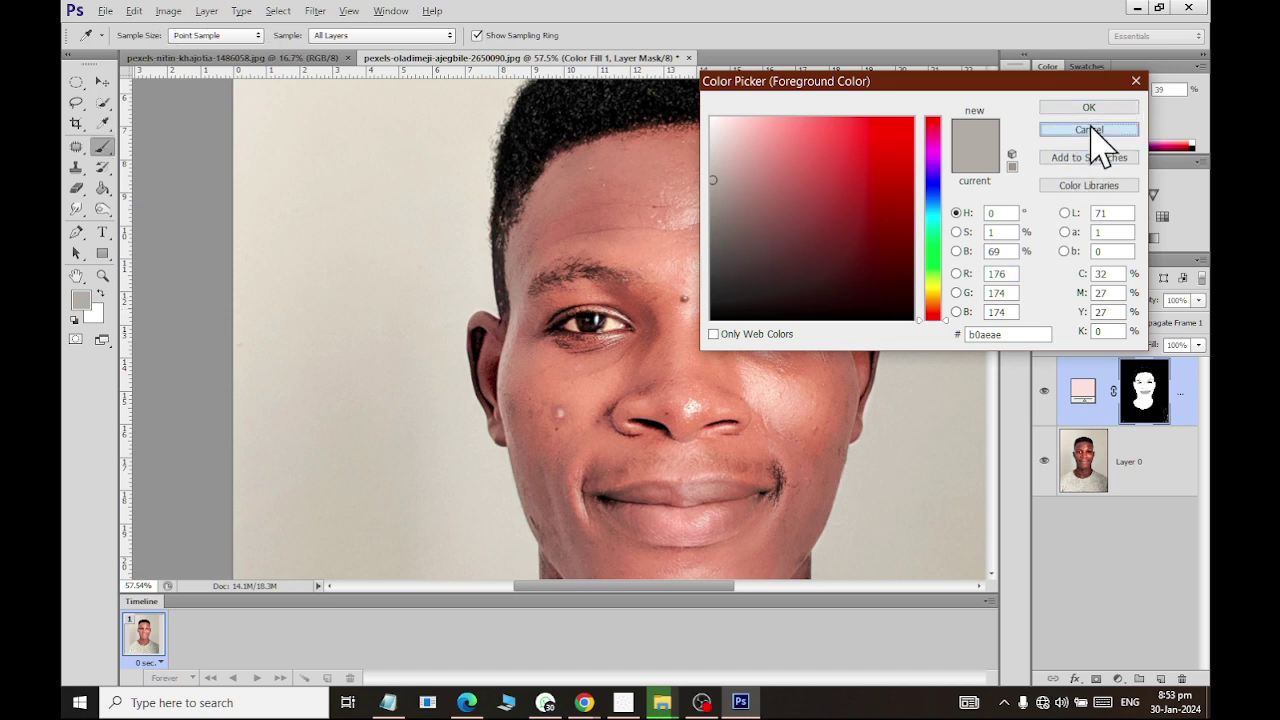
click(1089, 130)
click(91, 313)
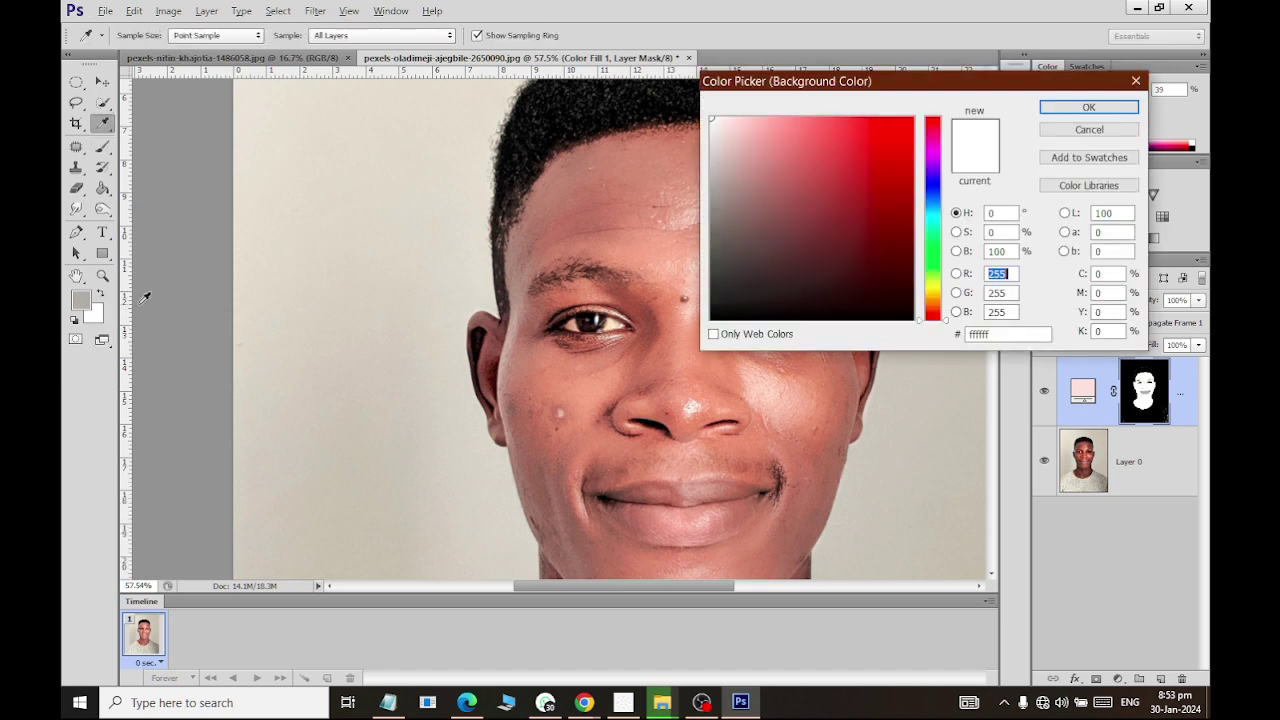
click(1089, 130)
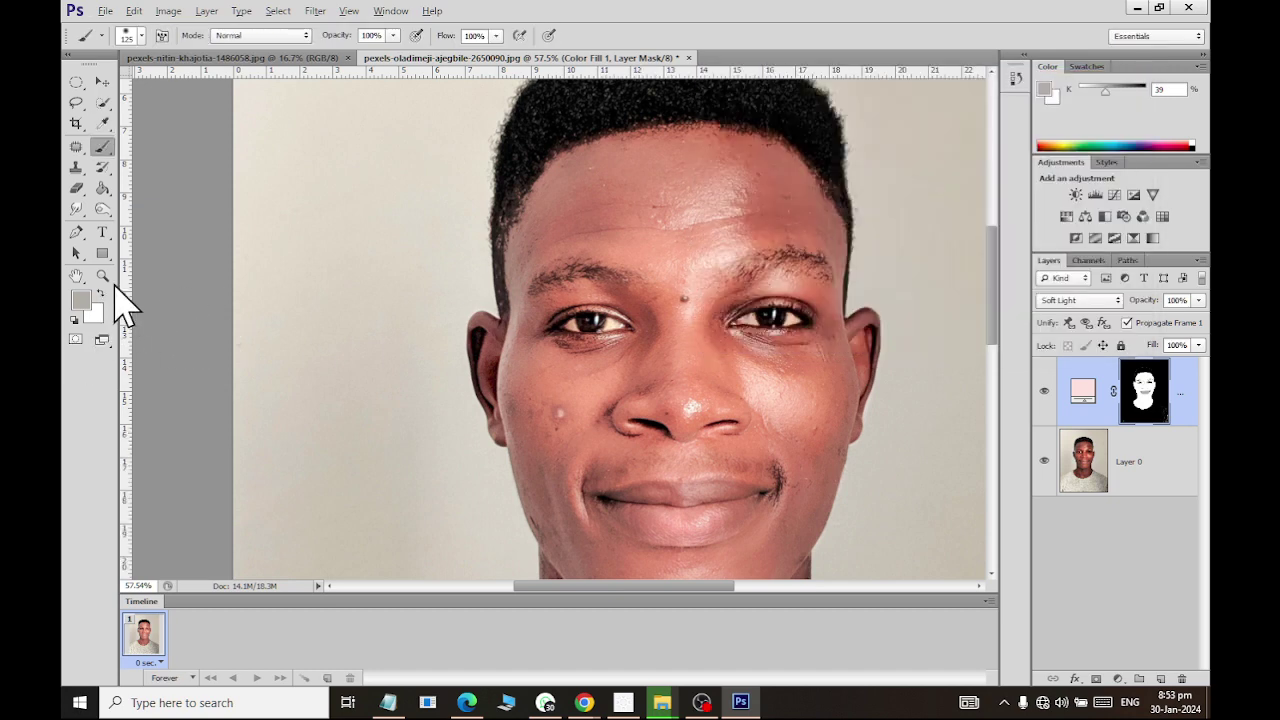
Swap to white and paint the pink tint back over the left ear.
click(100, 291)
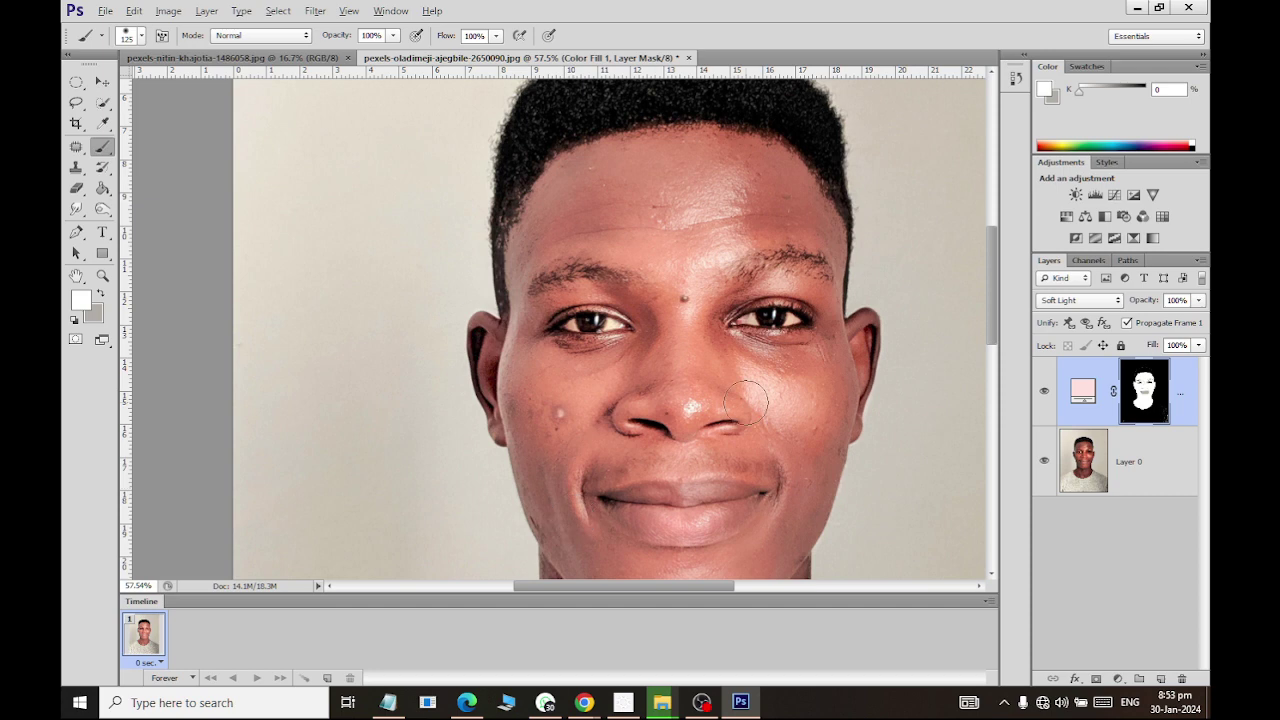
scroll(750, 400, down, 3)
scroll(766, 420, down, 3)
scroll(766, 420, down, 2)
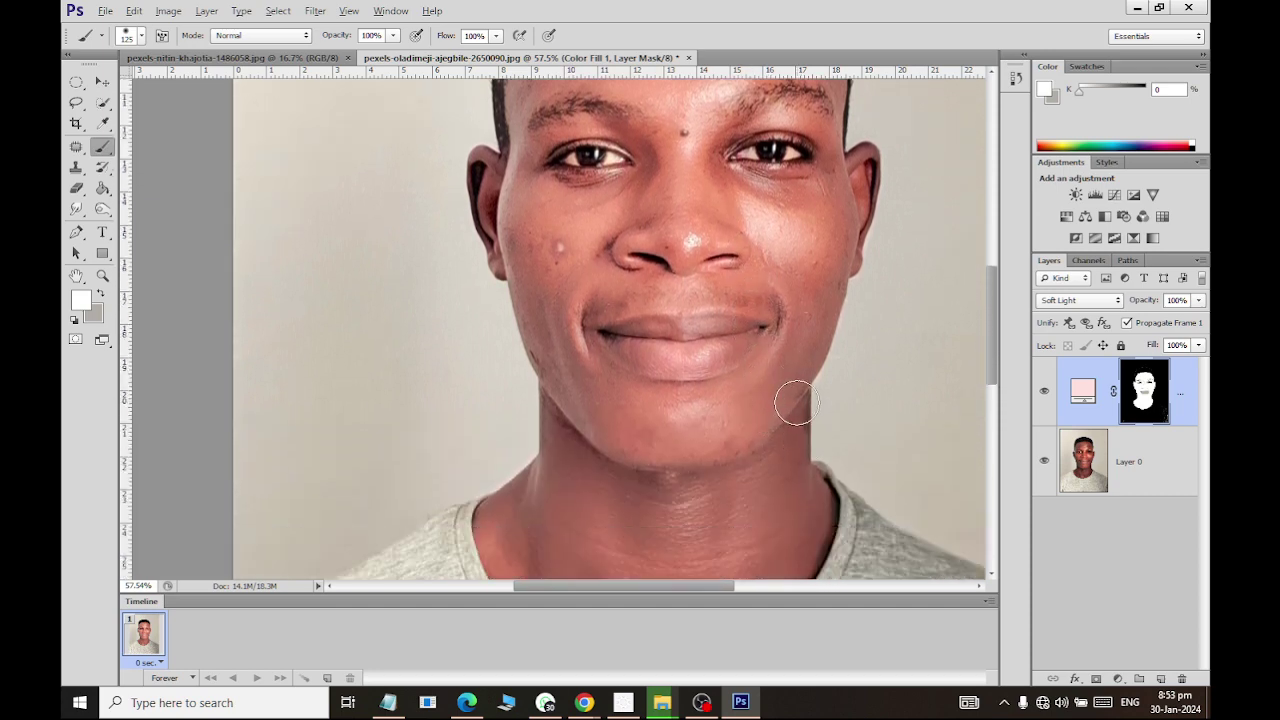
scroll(795, 520, down, 2)
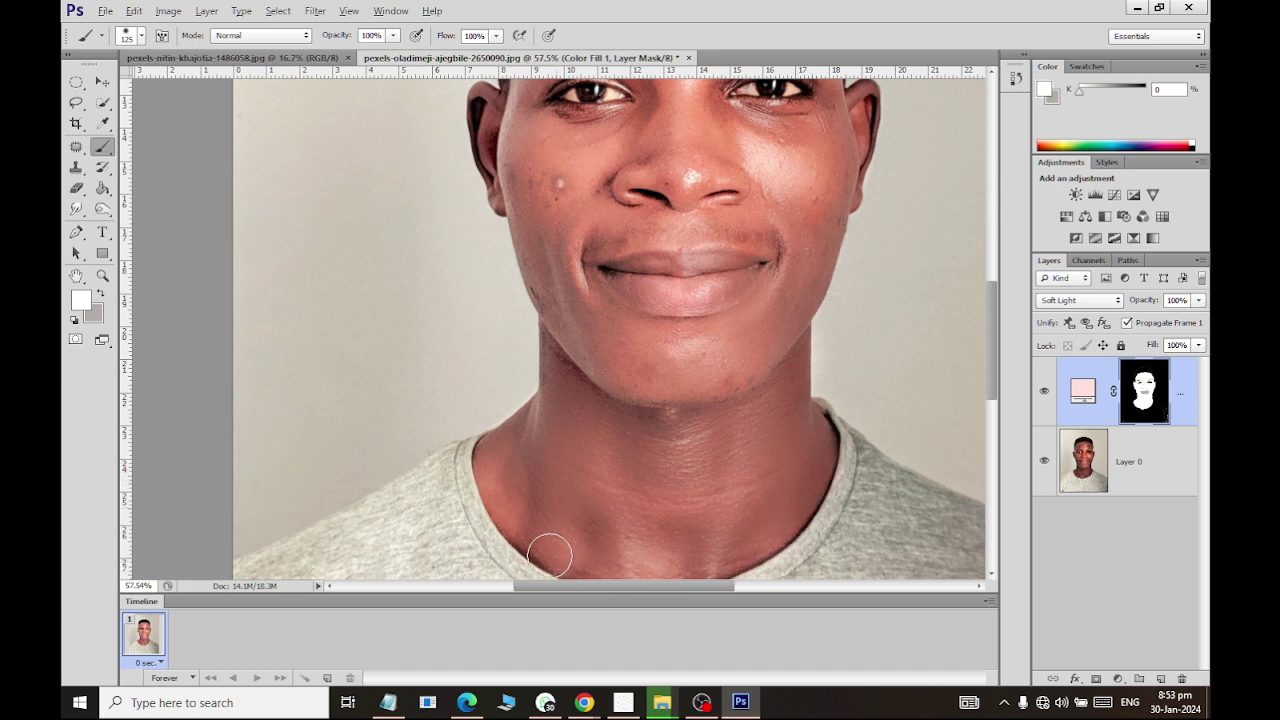
scroll(587, 450, down, 2)
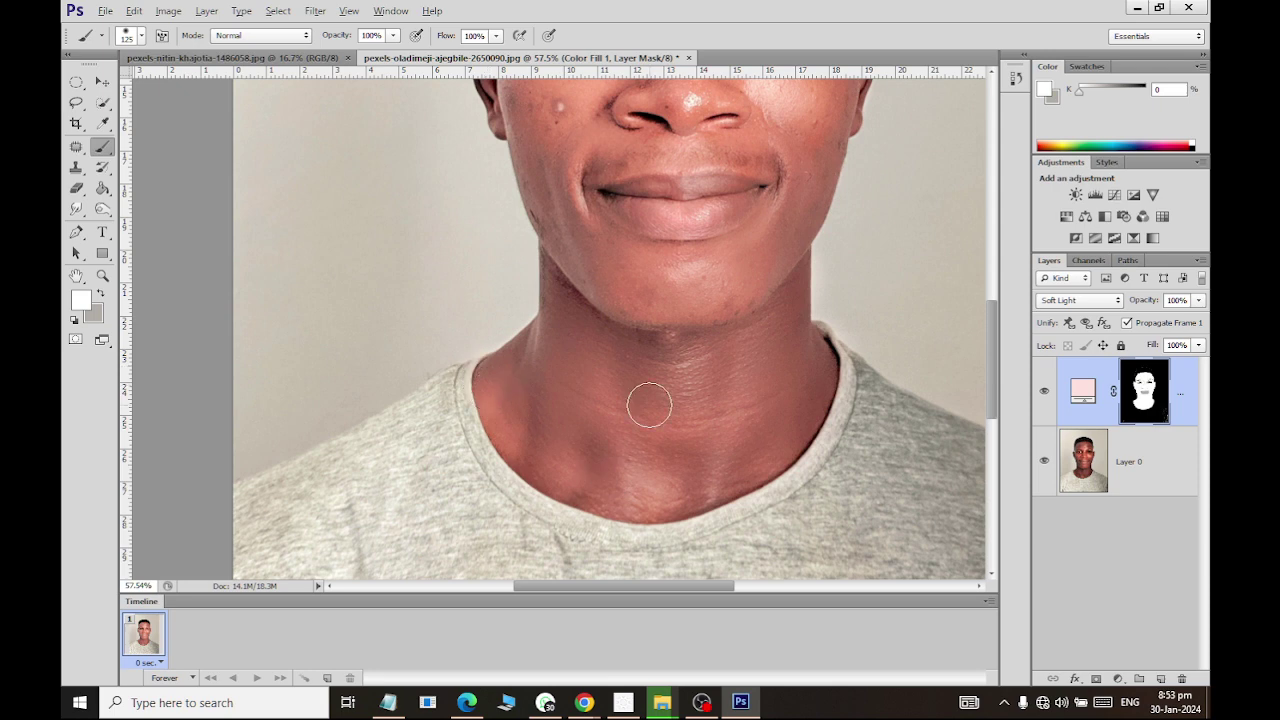
scroll(652, 400, up, 4)
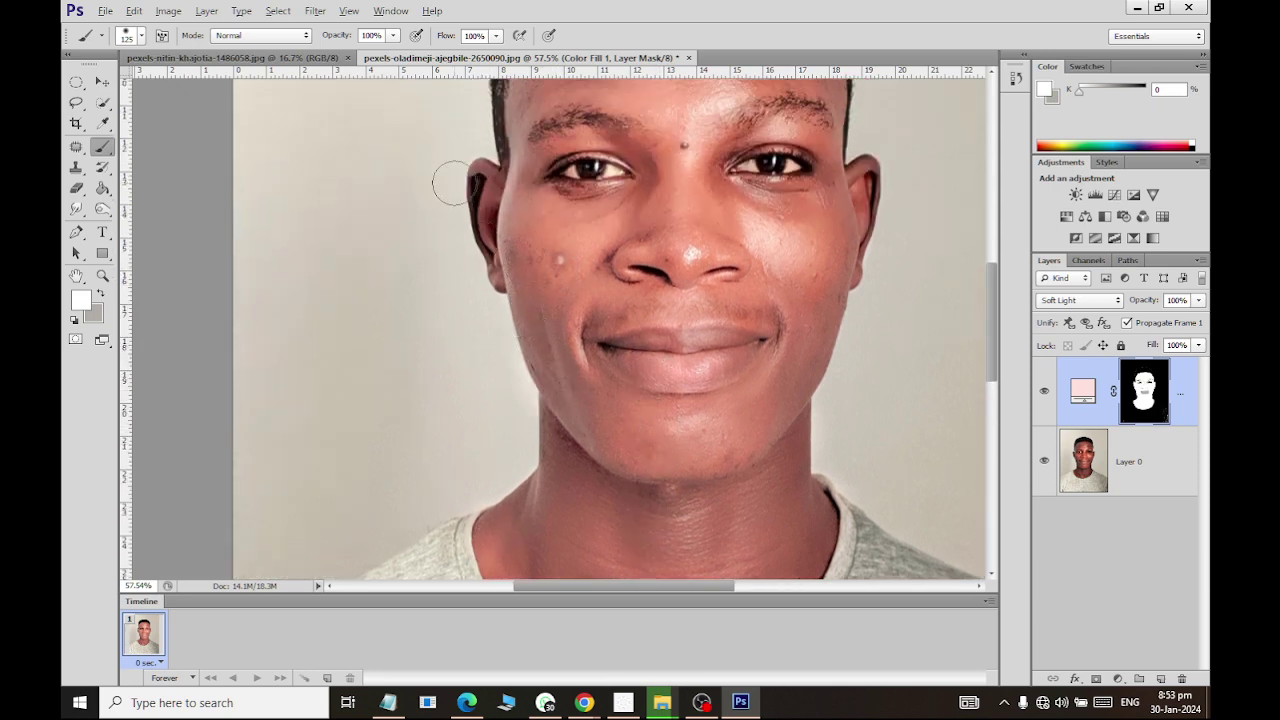
drag(452, 183, 492, 255)
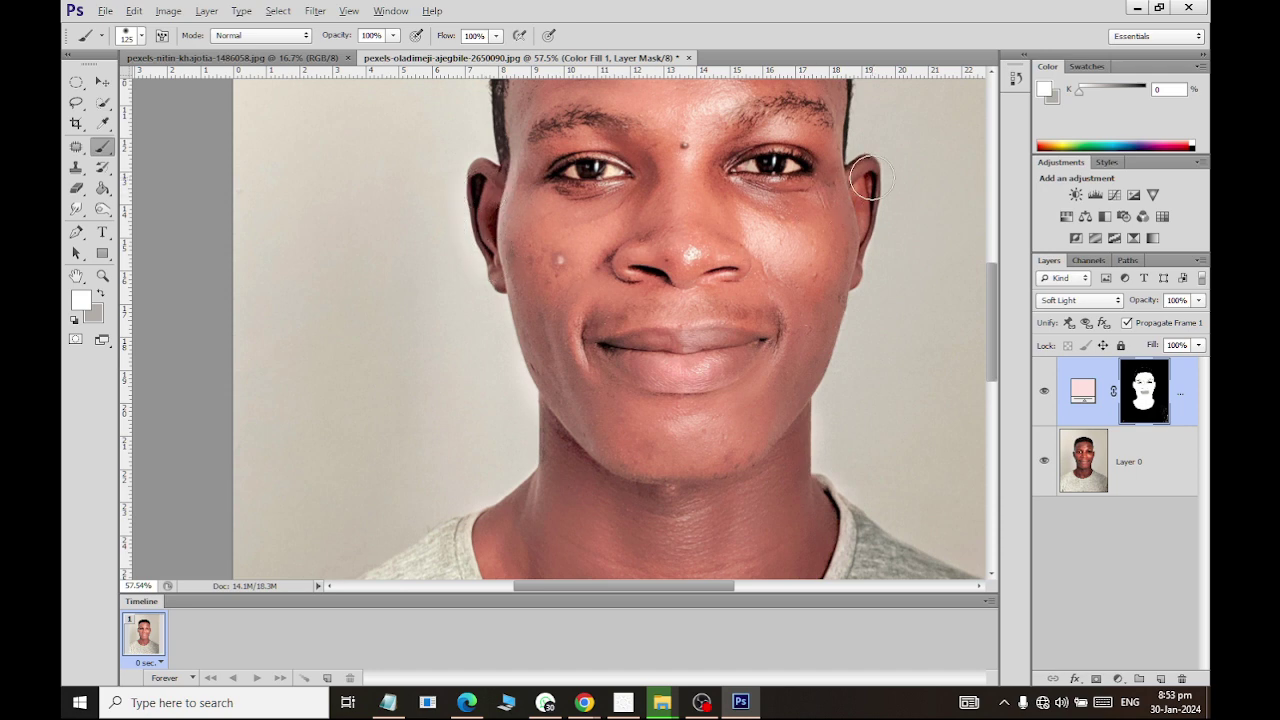
scroll(862, 195, up, 2)
scroll(862, 195, up, 1)
scroll(862, 195, up, 1)
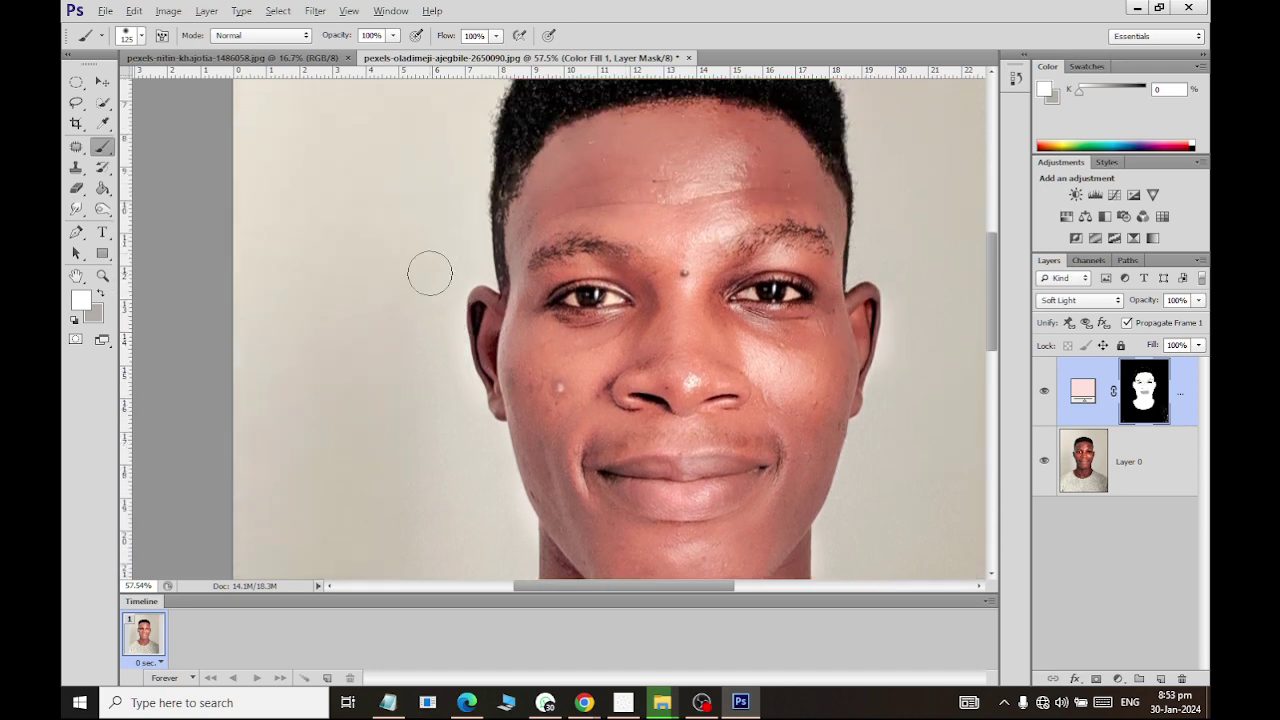
Paint grey with a size-70 brush over both eyebrows on the mask, then swap back to white.
click(100, 291)
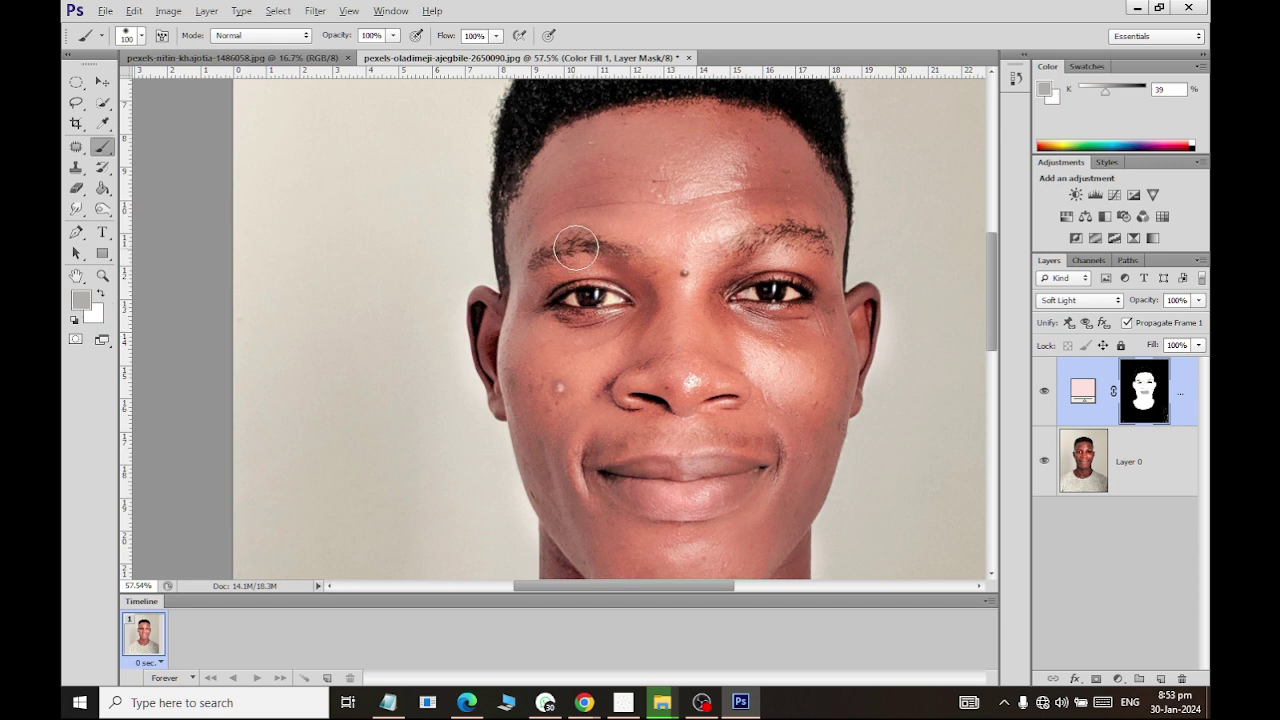
key(bracketleft)
key(bracketleft)
key(bracketleft)
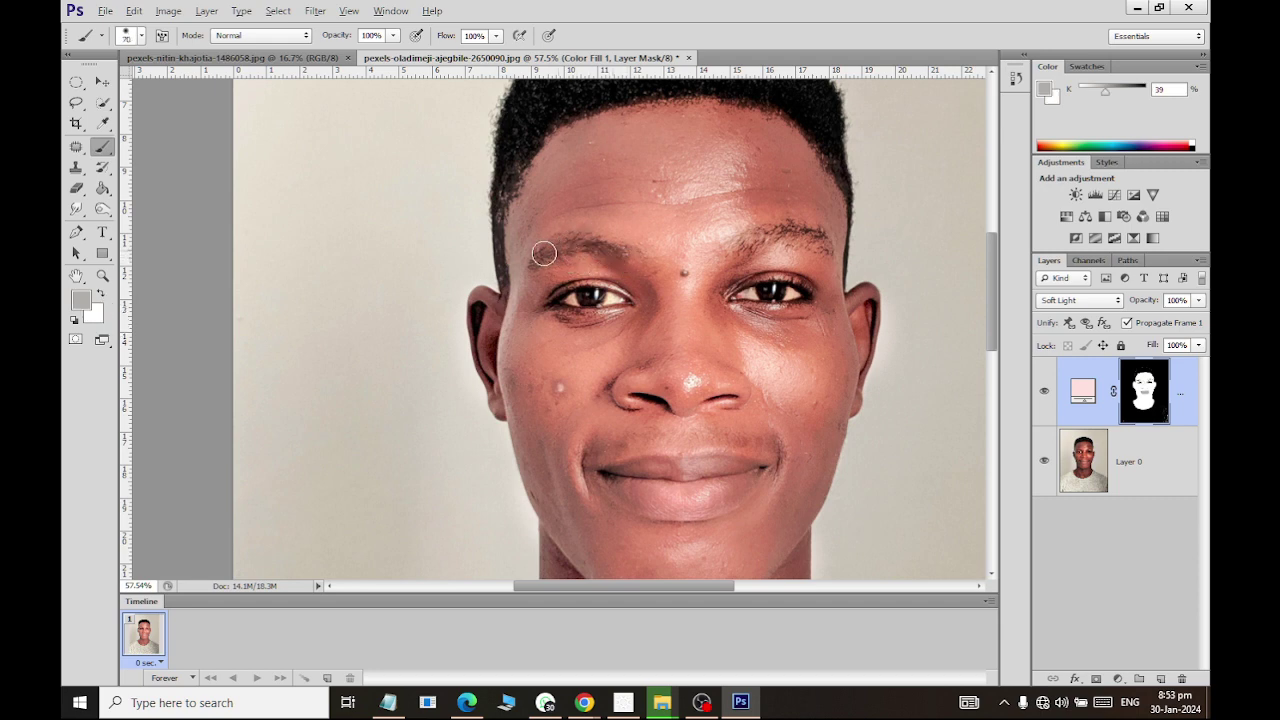
drag(544, 254, 538, 268)
drag(781, 230, 828, 257)
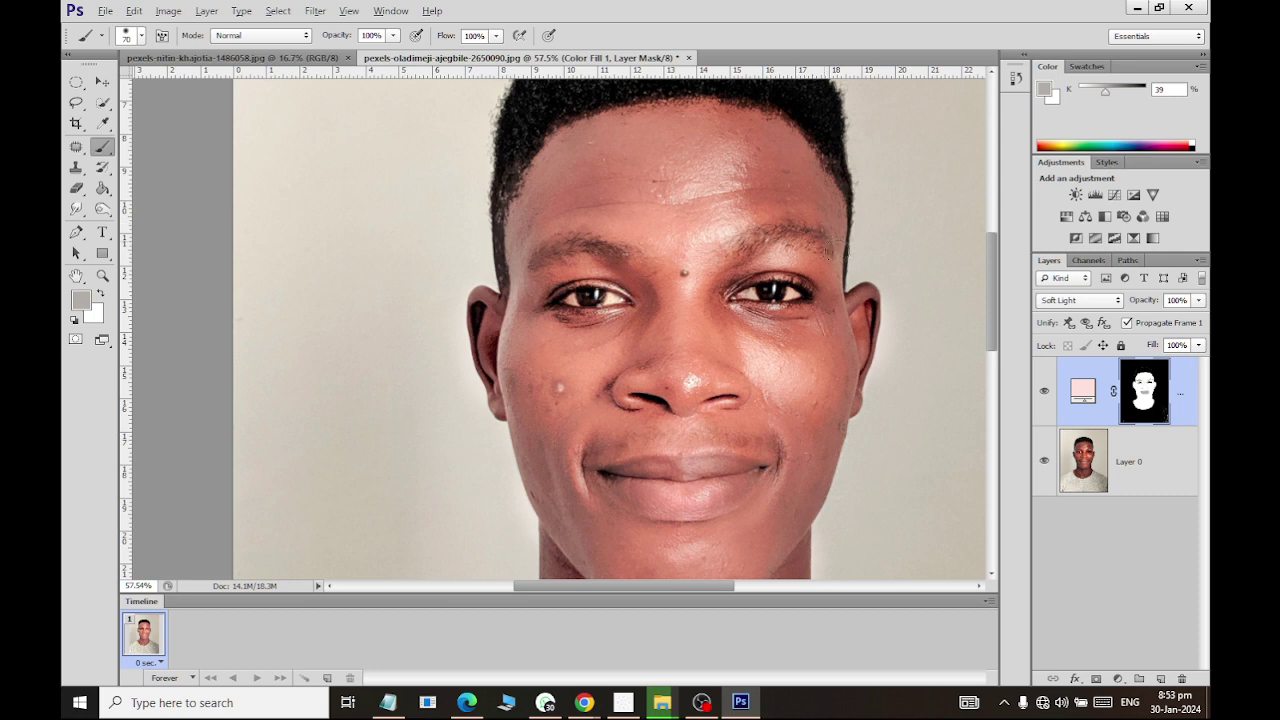
scroll(615, 347, down, 1)
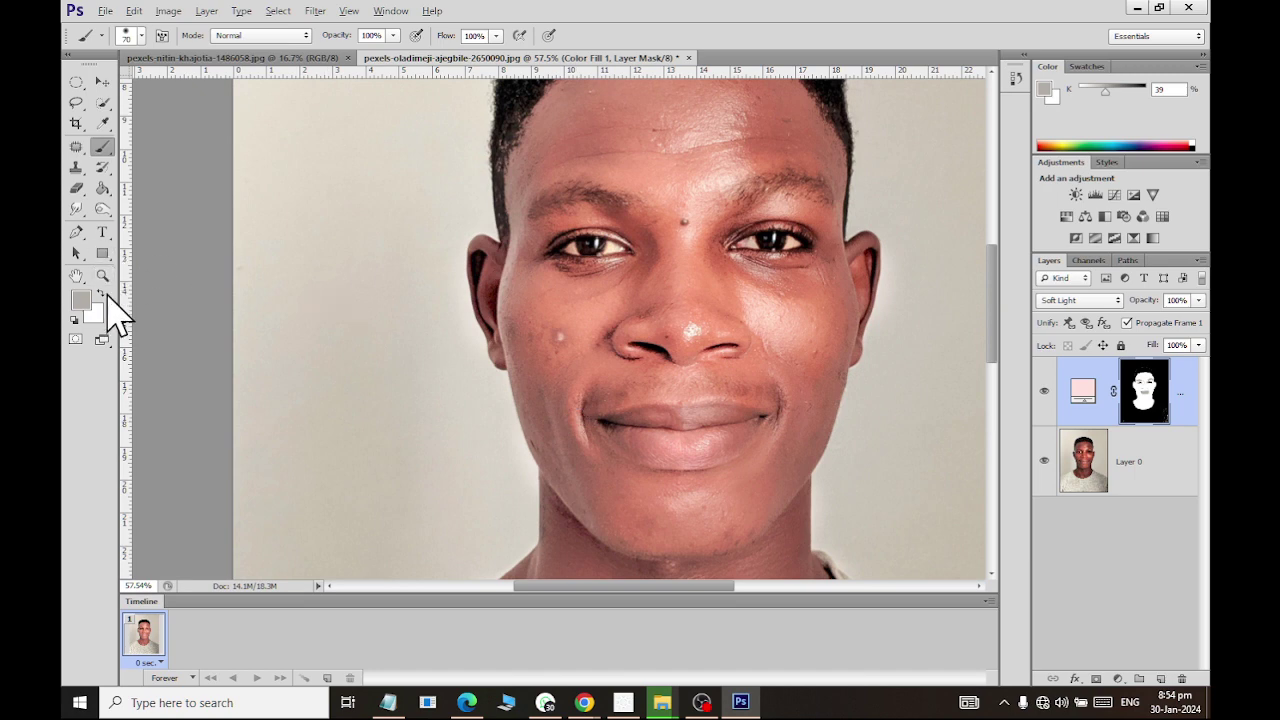
click(100, 293)
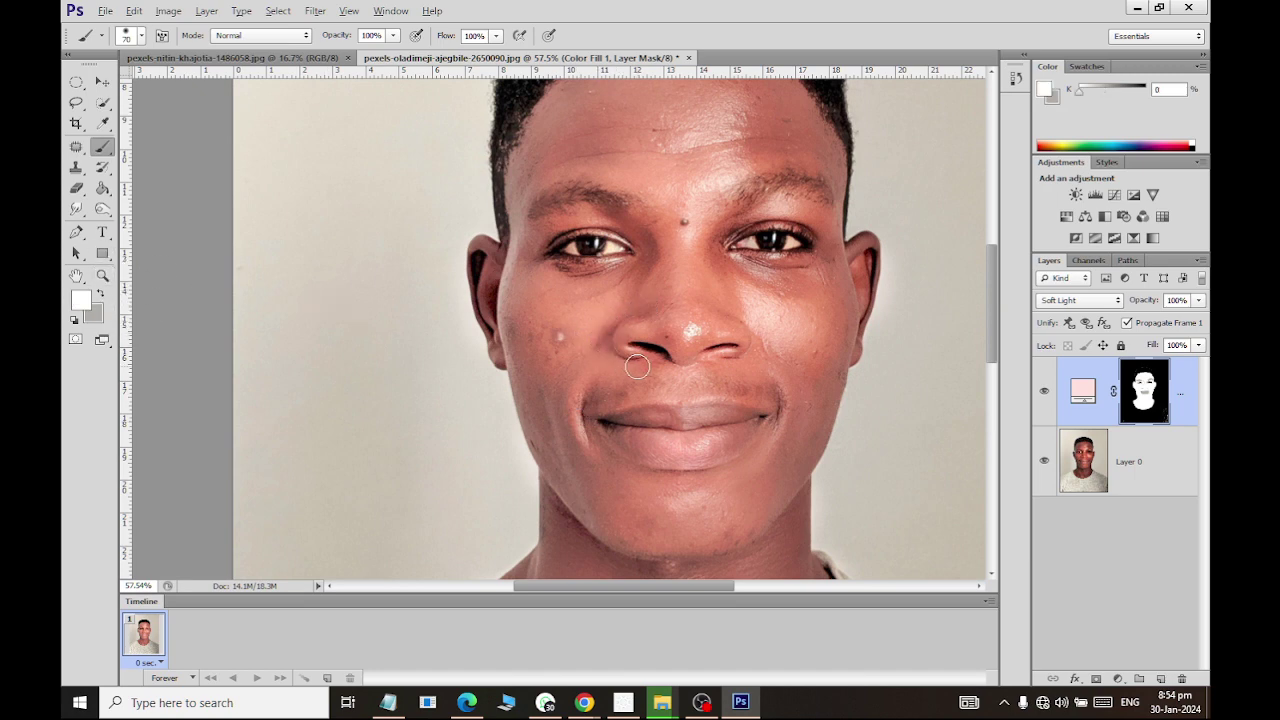
scroll(581, 297, up, 3)
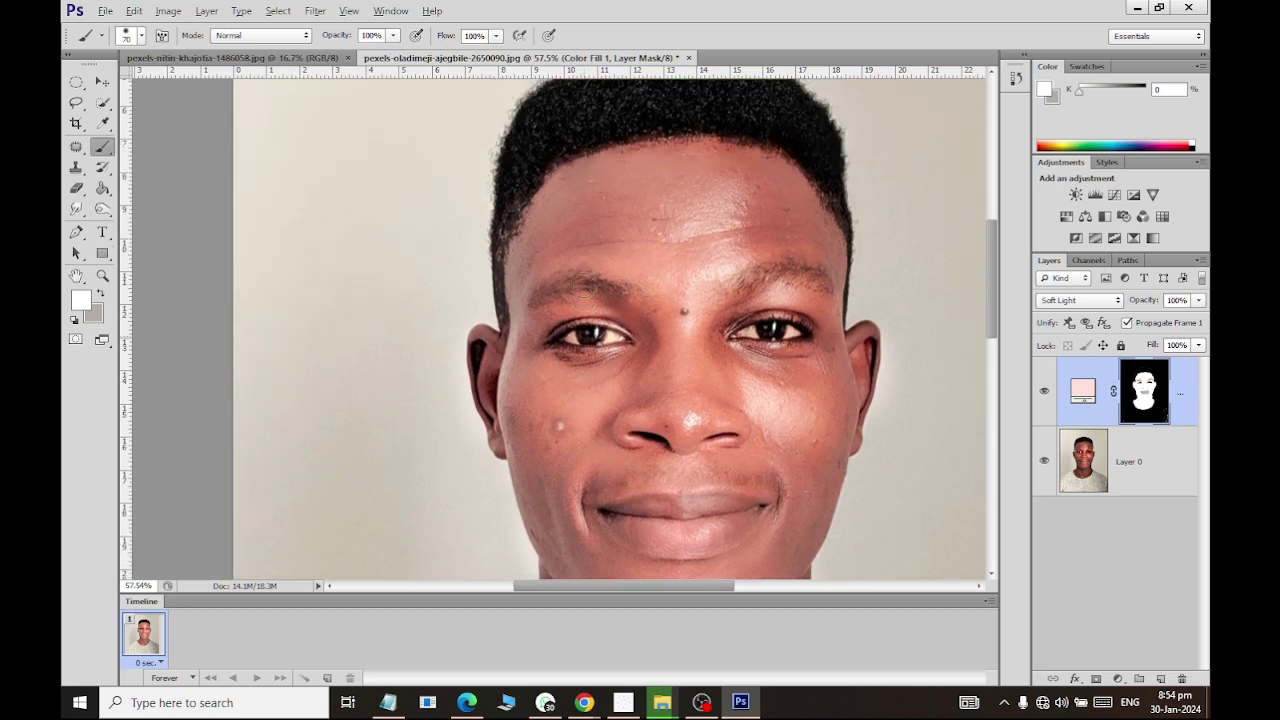
scroll(600, 250, up, 2)
scroll(620, 209, up, 2)
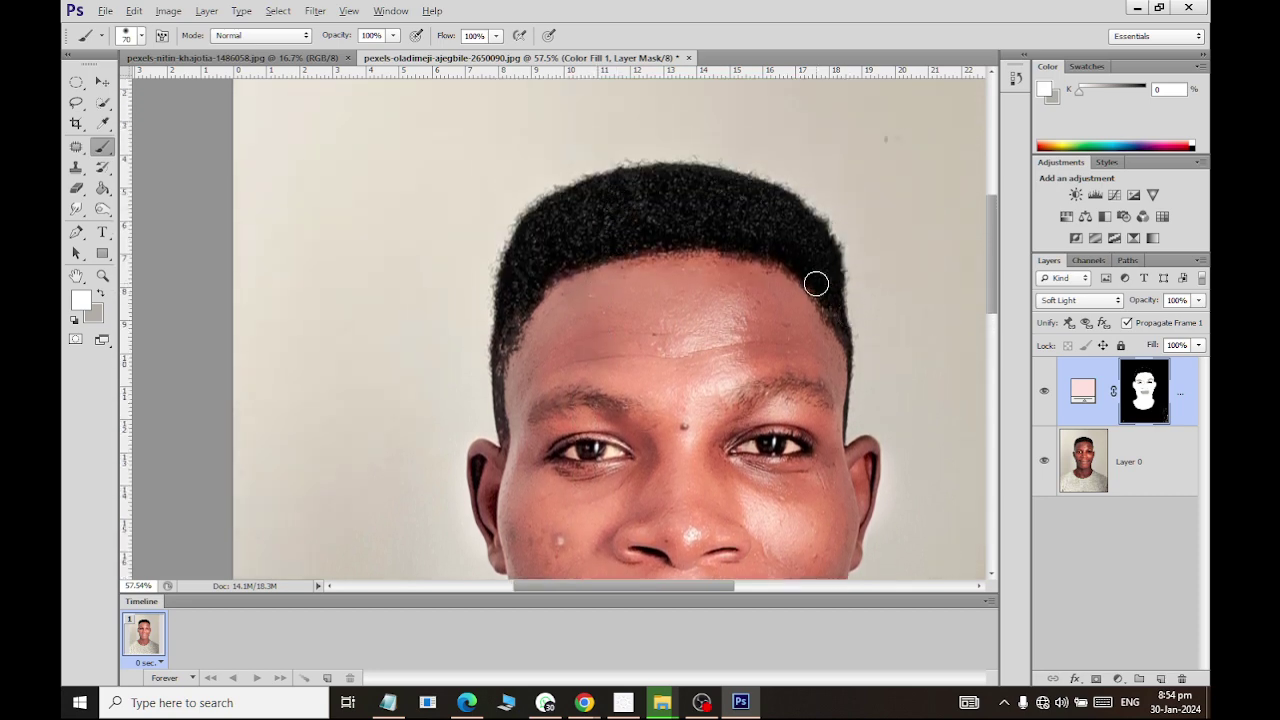
scroll(520, 335, down, 3)
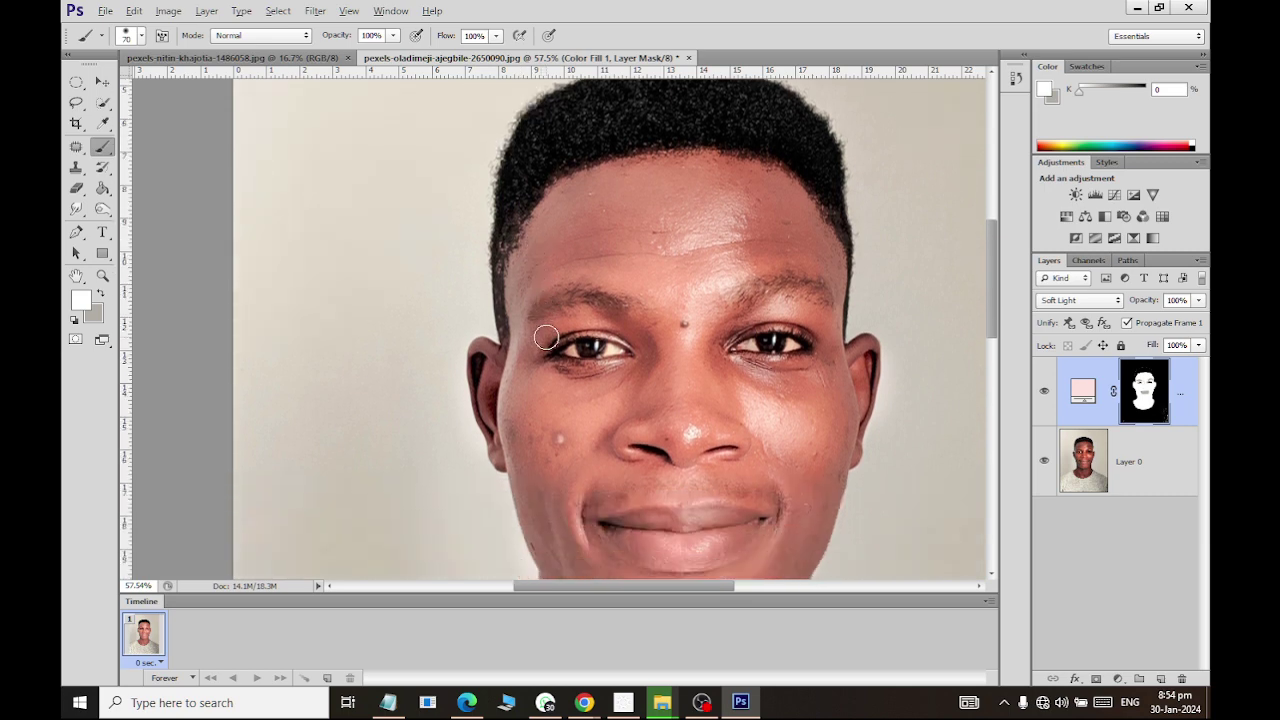
scroll(550, 336, down, 1)
scroll(560, 340, down, 1)
scroll(570, 347, down, 1)
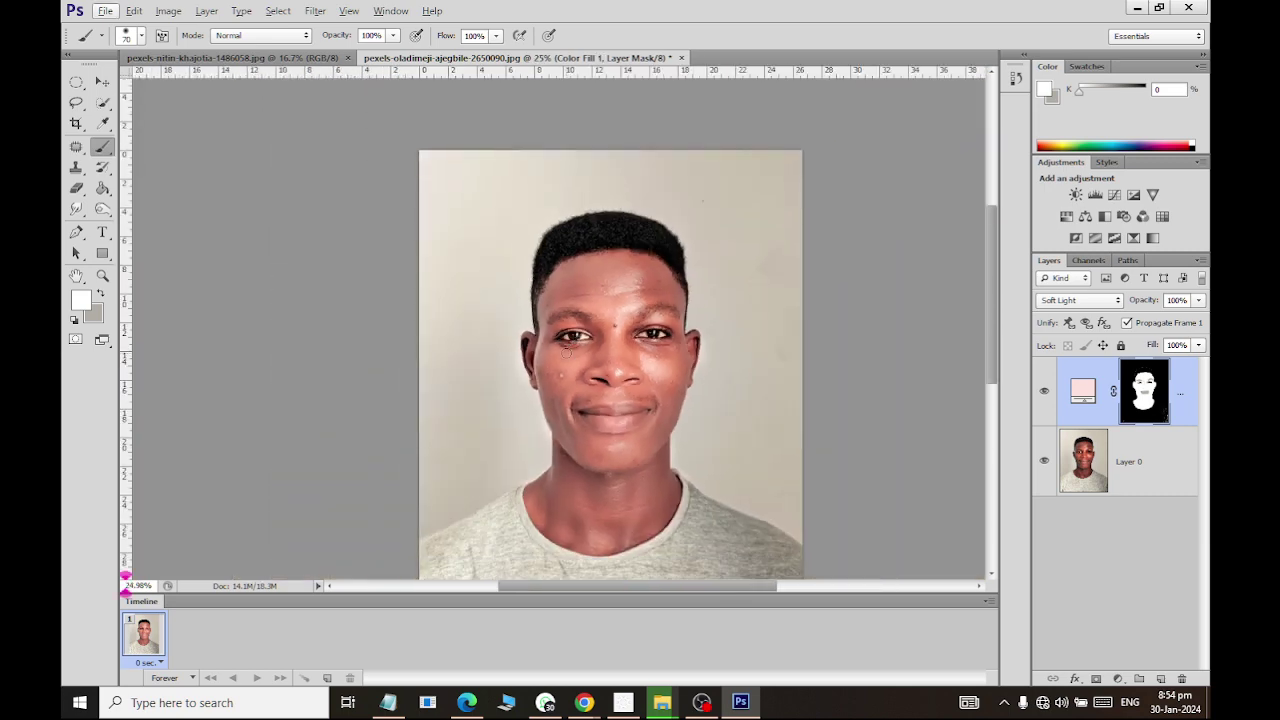
click(1044, 463)
click(1044, 462)
click(1044, 391)
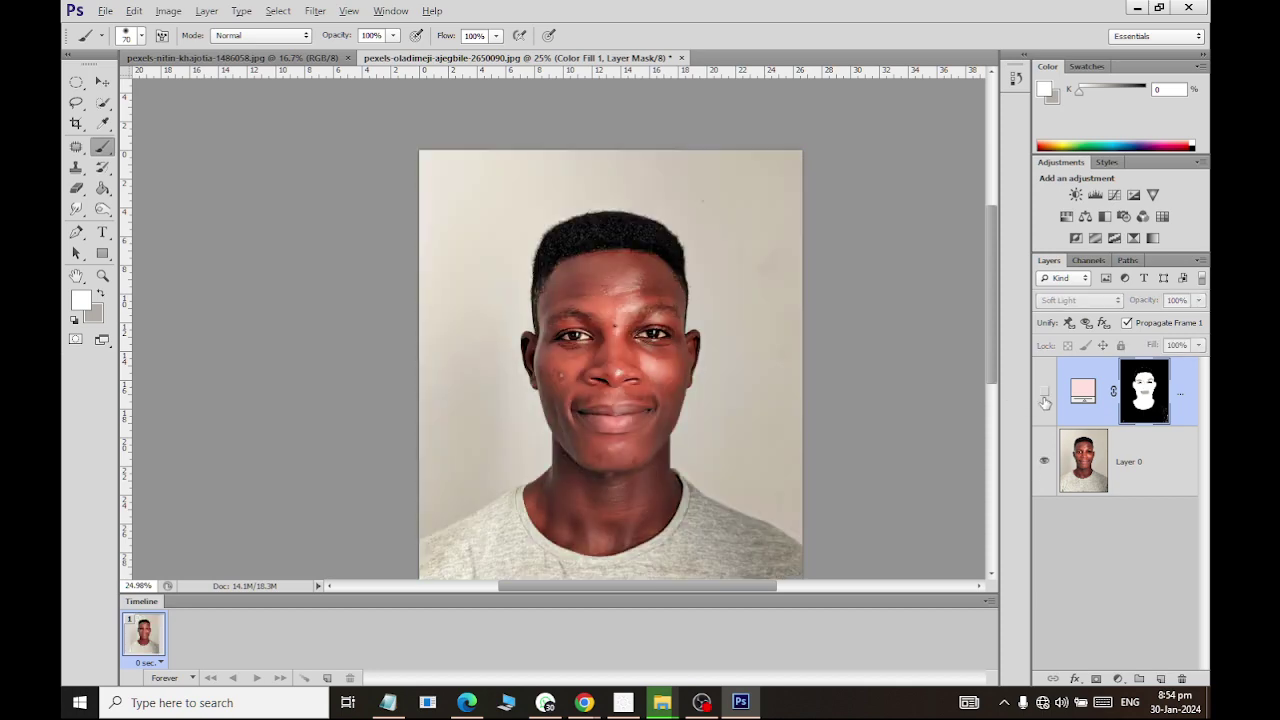
click(1044, 392)
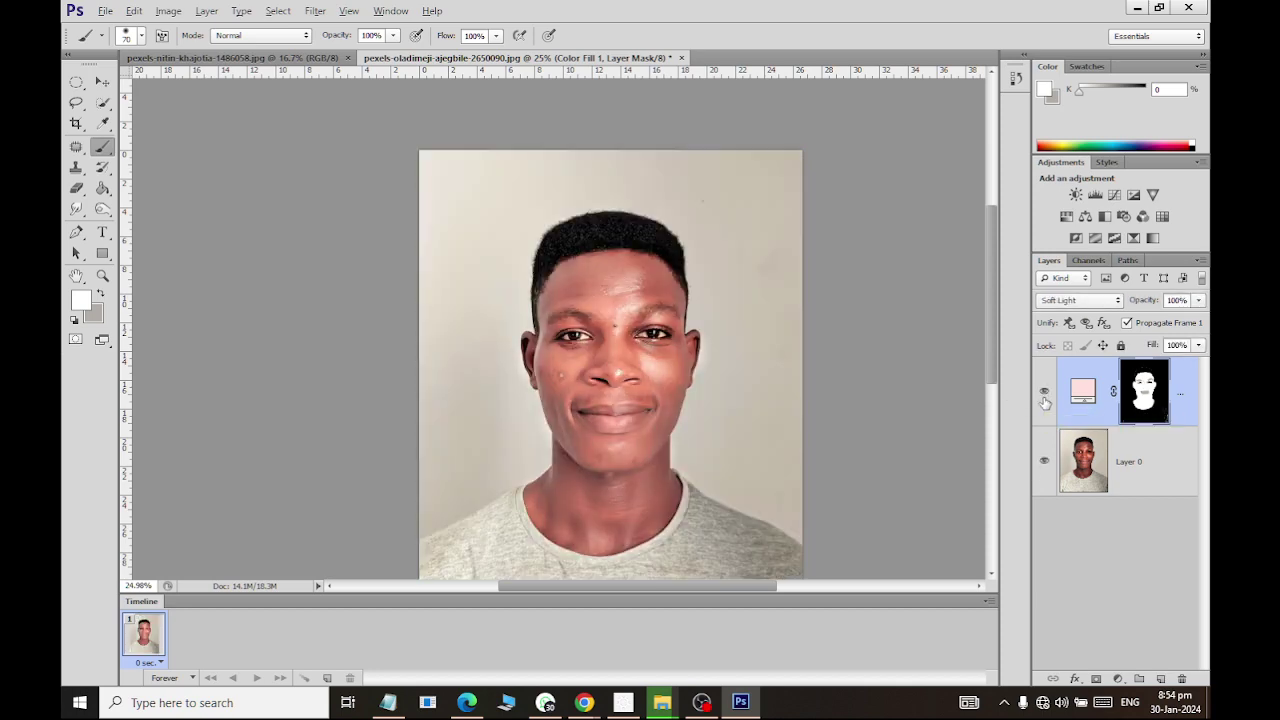